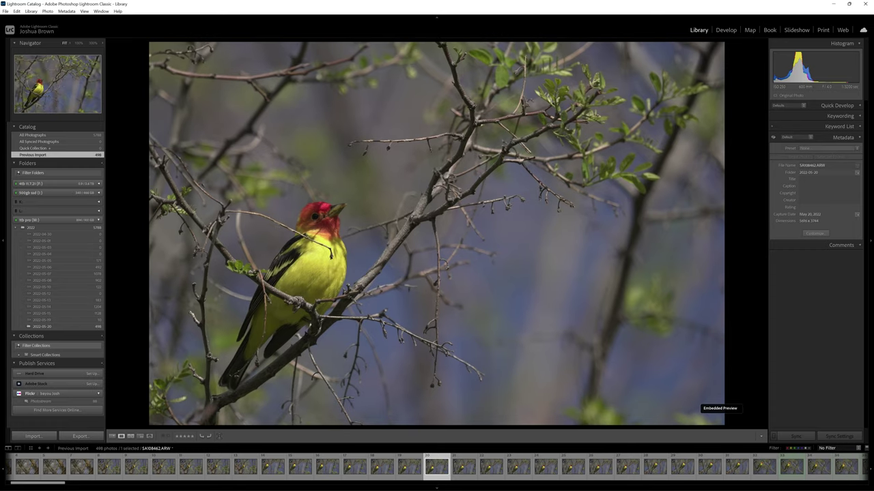
Step: Go through the bird photos of the previous import one by one up to SA108478.ARW and give it a green label
key("Right")
key("Right")
key("Right")
key("Right")
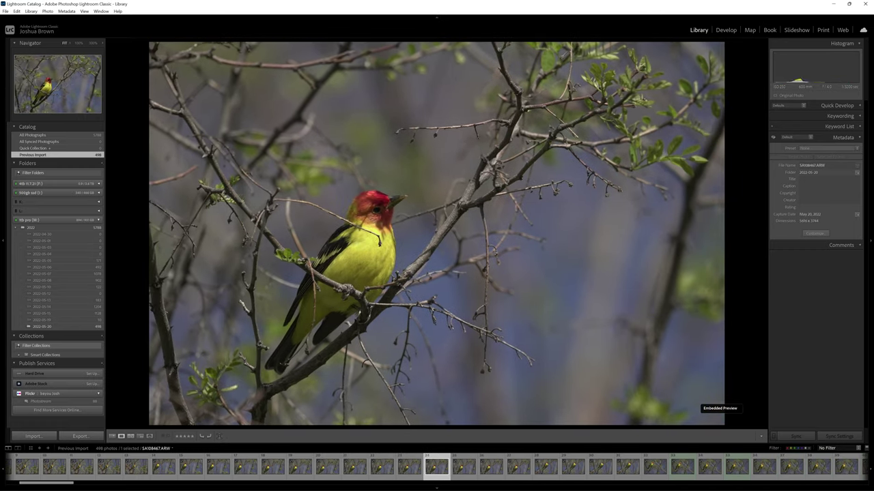
key("Right")
key("Right")
key("Right")
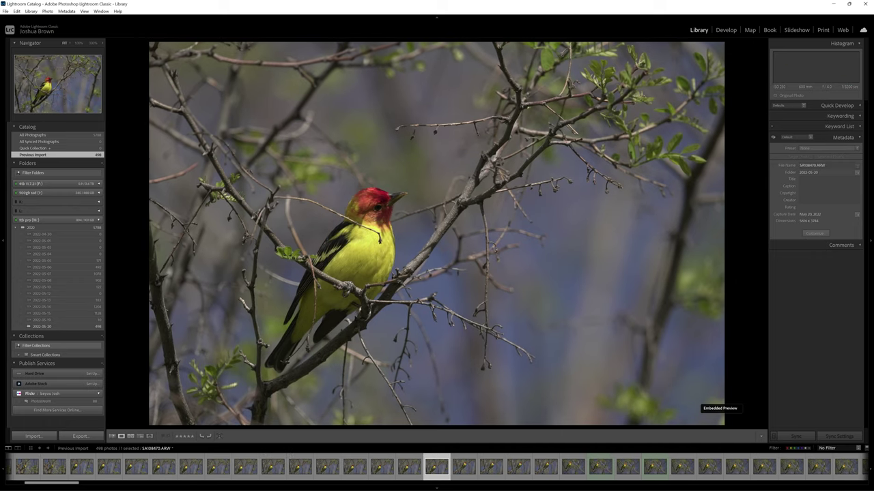
key("Right")
key("Right")
key("Right")
key("Right")
key("Right")
key("Right")
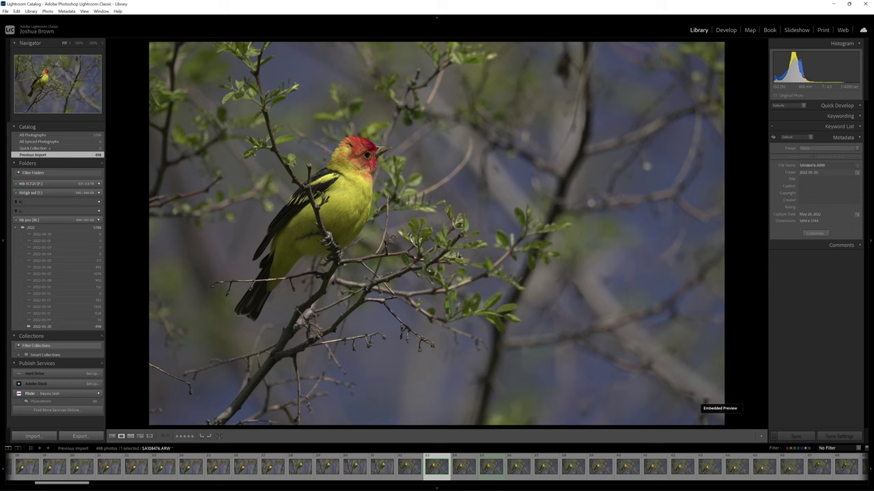
key("Right")
key("Right")
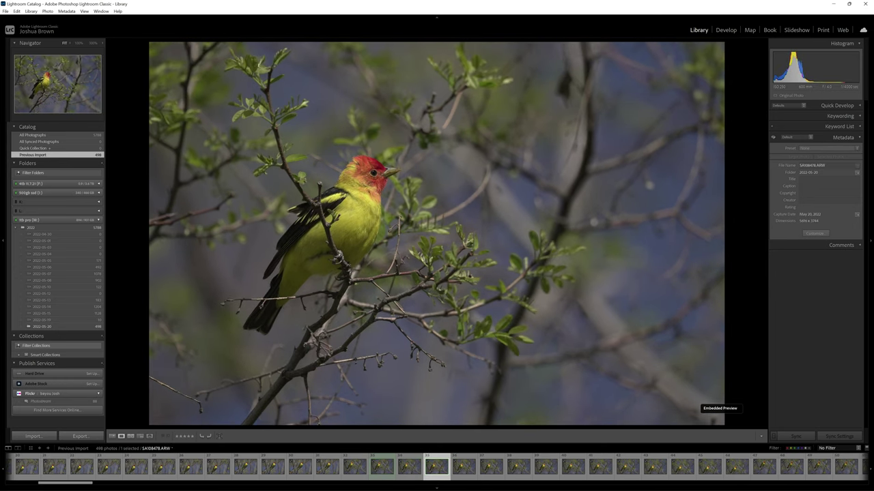
key("8")
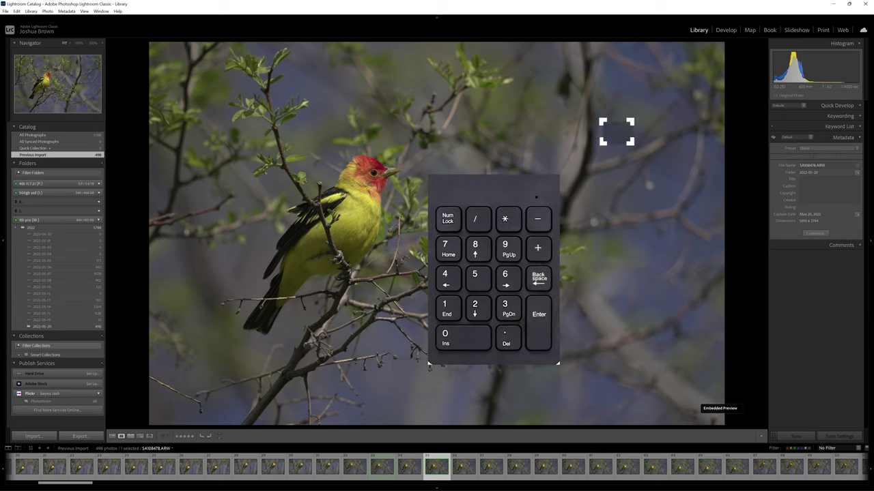
Step: Label SA108481.ARW green and check its detail at 100% before returning to the fitted view
key("Right")
key("Right")
key("Right")
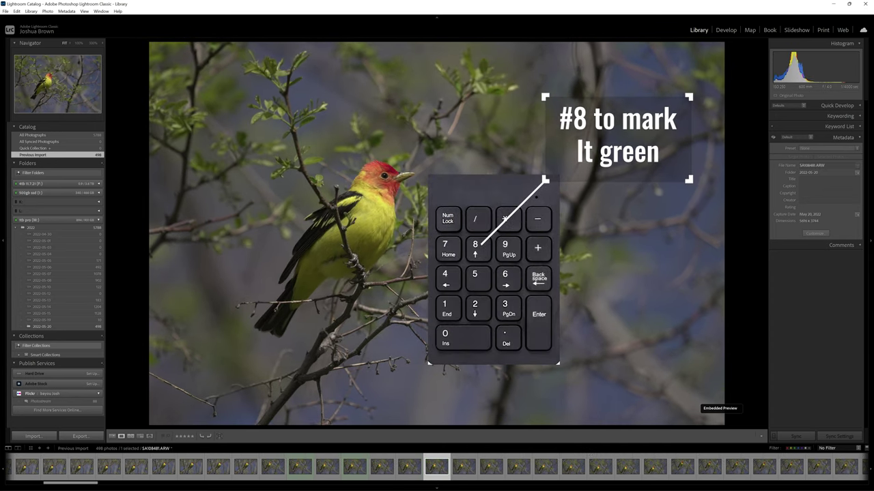
key("8")
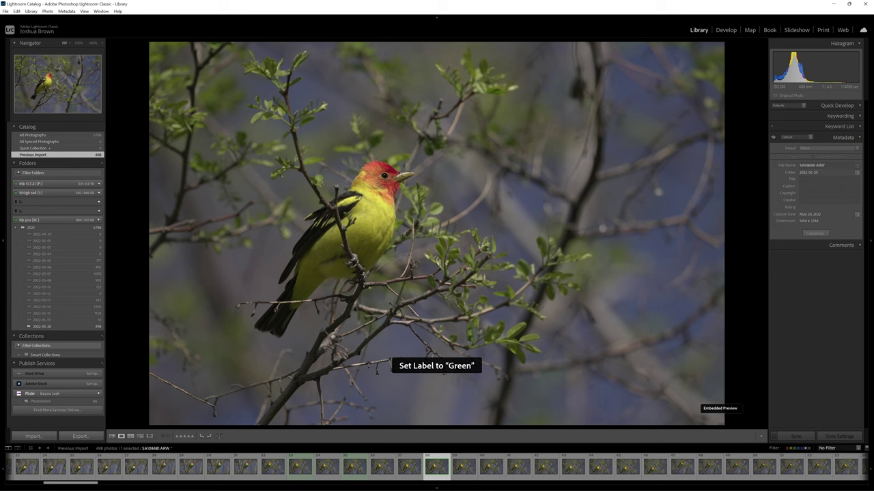
key("z")
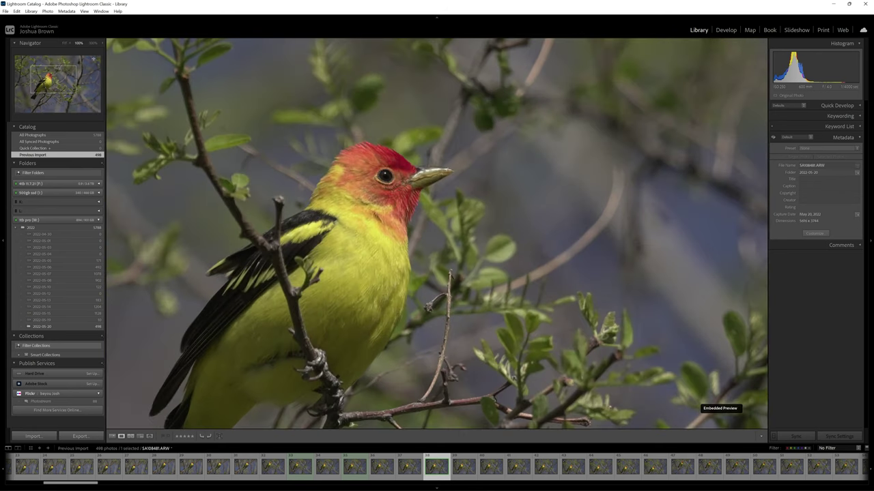
left_click(64, 43)
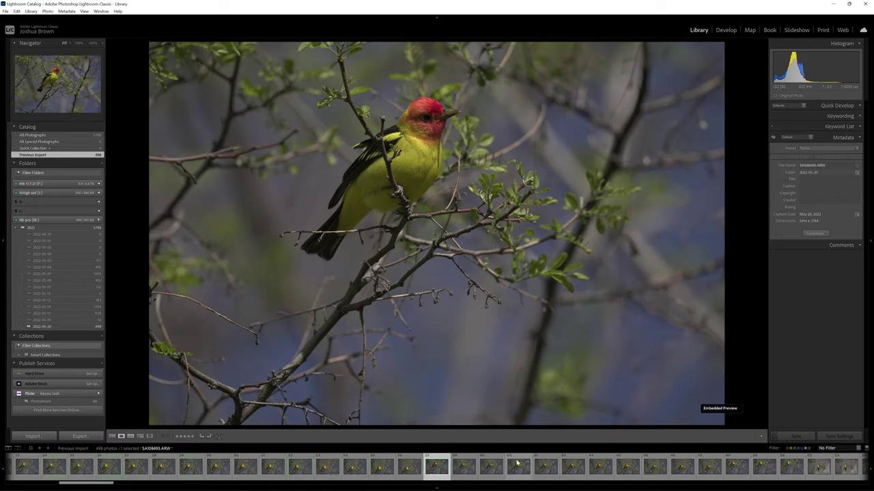
Step: Browse further through the import, then show it as a thumbnail grid filtered by the green colour label
scroll(517, 463, "down", 2)
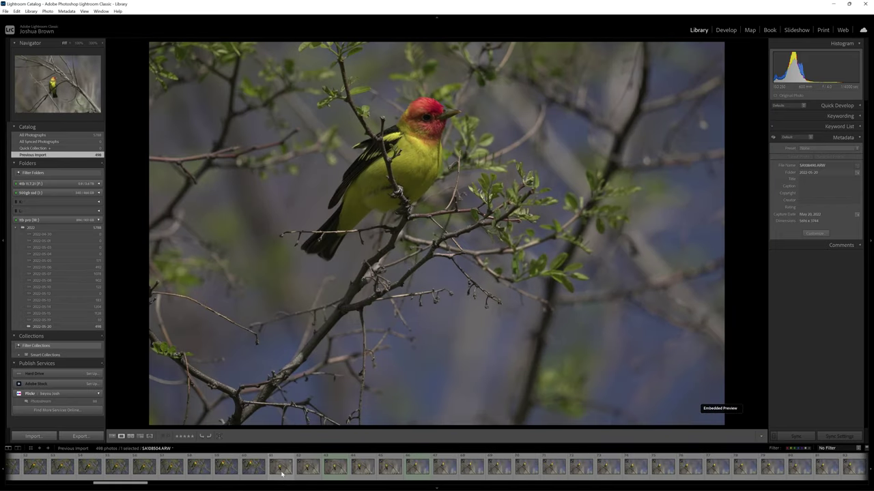
left_click(280, 471)
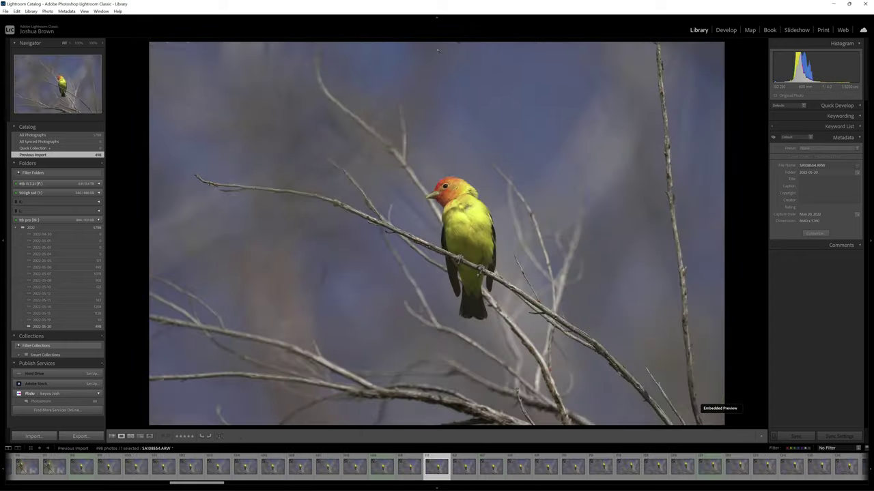
left_click(113, 436)
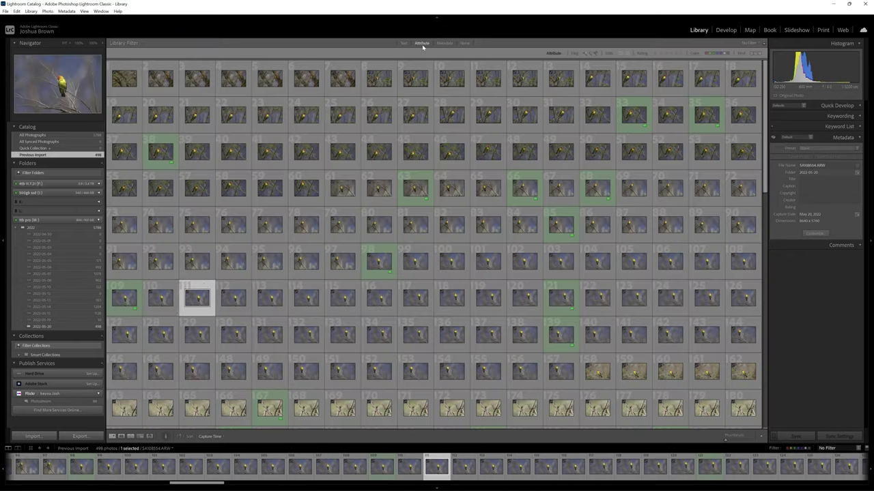
left_click(715, 54)
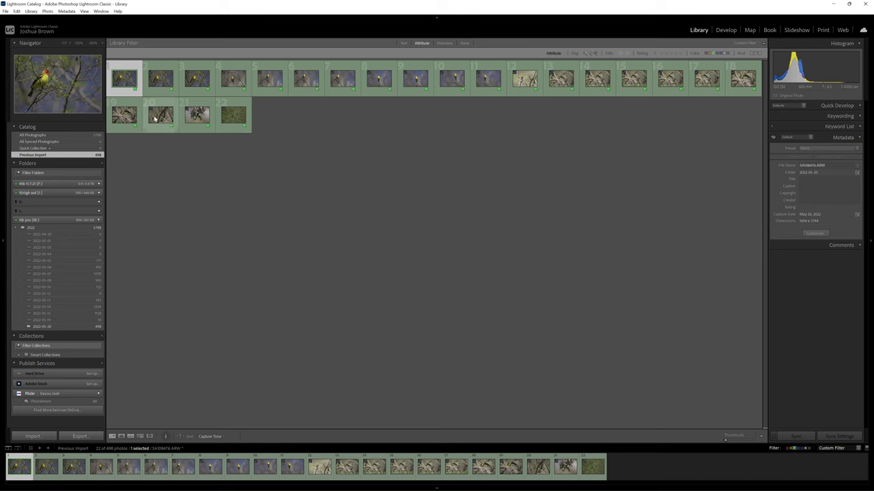
Step: View the first three green-labelled photos enlarged and compare the second with the third, ending on SA108478.ARW
double_click(125, 82)
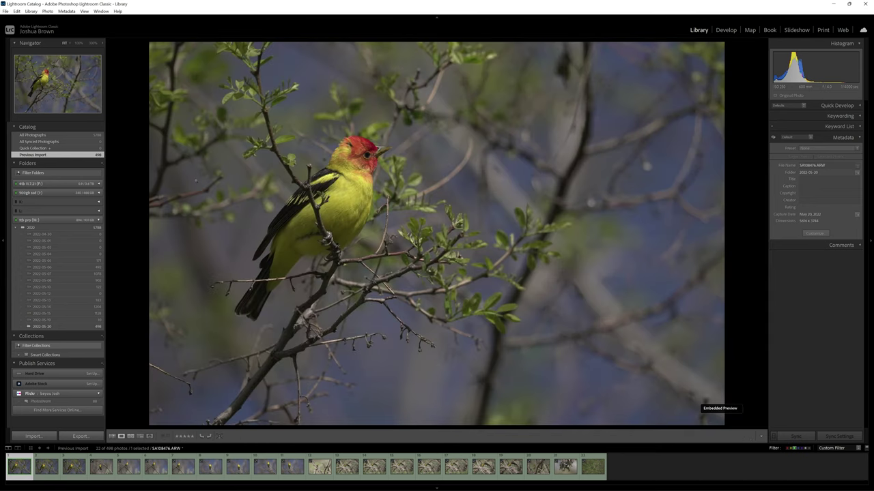
key("Right")
key("Right")
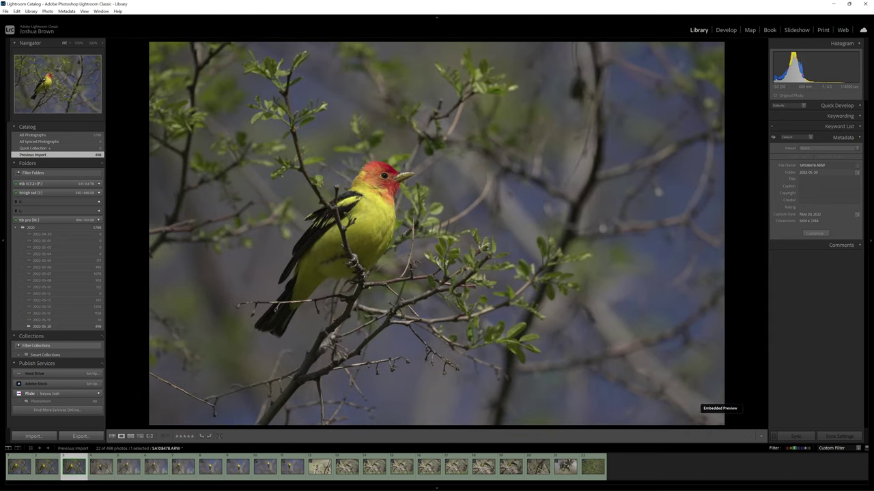
key("Left")
key("Right")
key("Left")
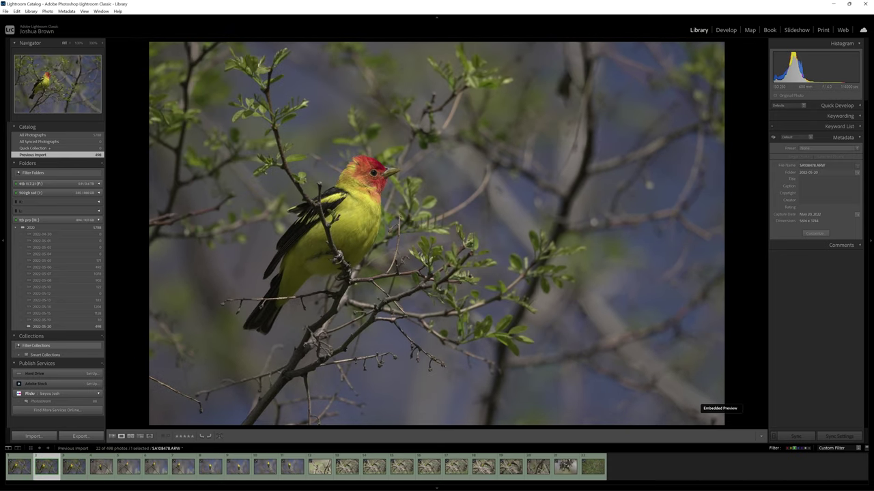
Step: In the Develop module, set Exposure to +0.20 and a custom white balance sampled from a neutral grey background spot
left_click(725, 30)
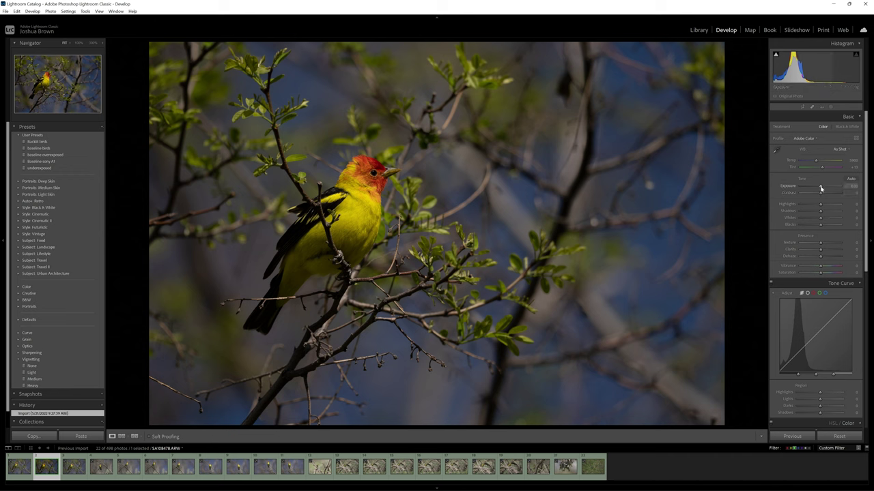
left_click_drag(820, 187, 821, 189)
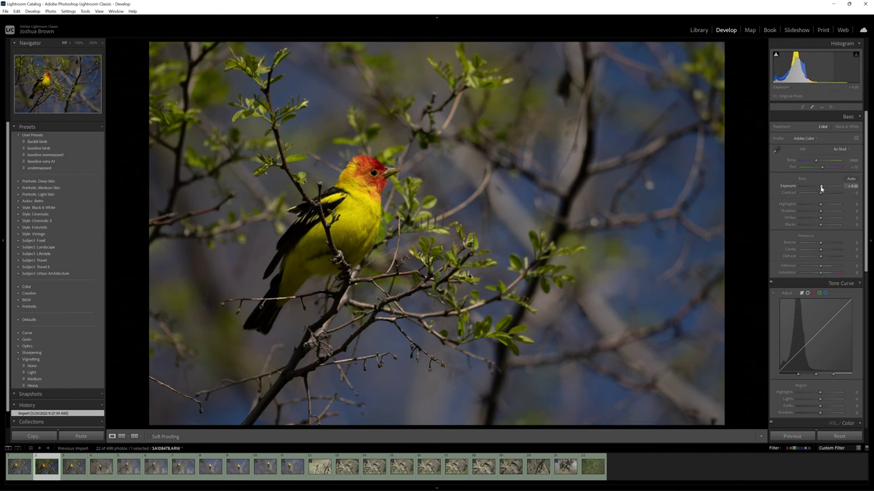
left_click(840, 149)
left_click(809, 174)
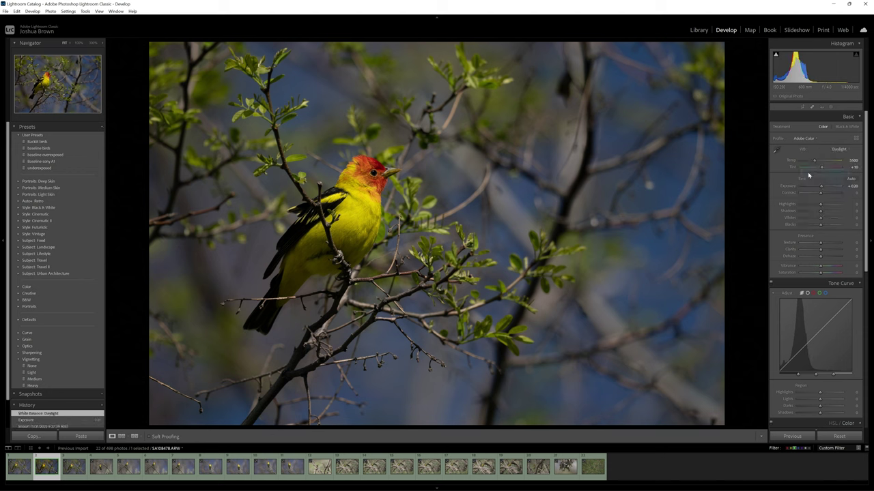
left_click(776, 151)
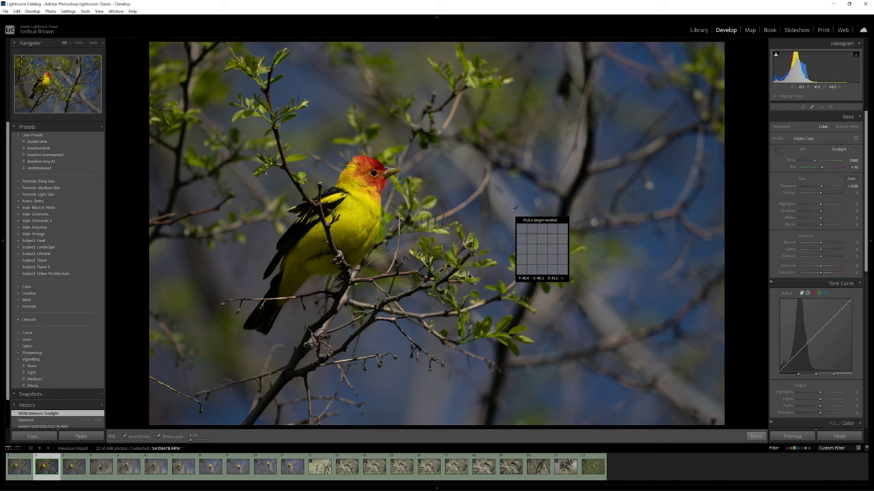
left_click(513, 209)
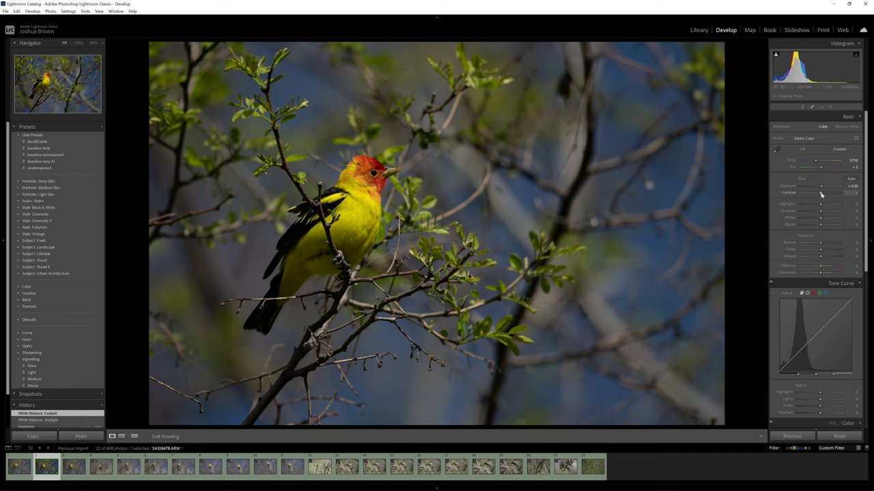
Step: Set Contrast to +10, Highlights to -20, Shadows to +63, Whites to +22 and Blacks to -11
left_click_drag(821, 196, 818, 224)
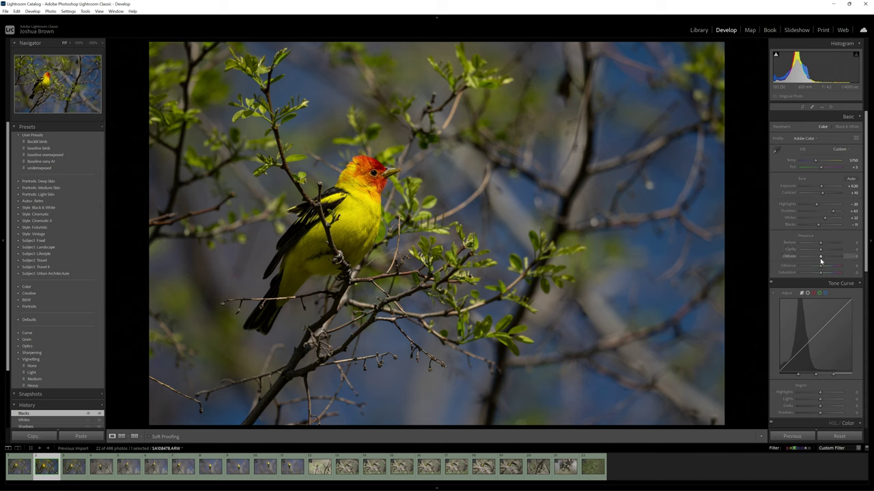
Step: Raise the sharpening Masking to limit sharpening to the edges, and slightly increase the sharpening Amount
scroll(819, 265, "down", 2)
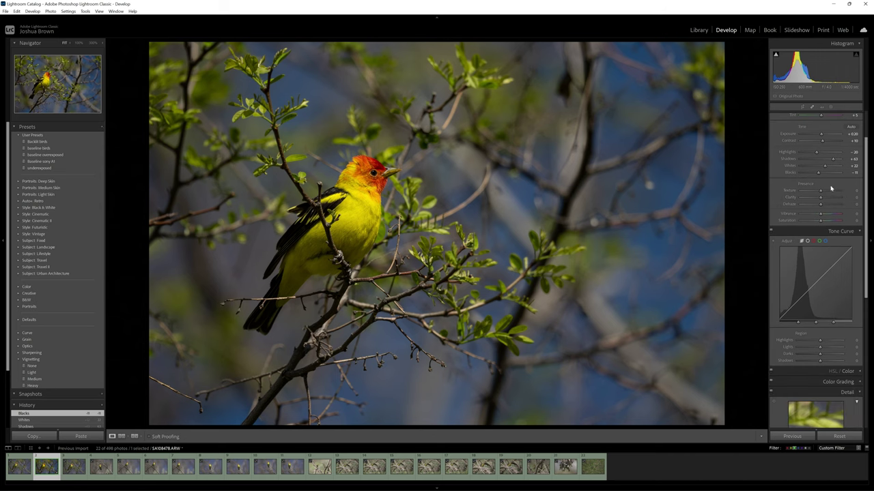
scroll(819, 205, "down", 4)
scroll(822, 214, "down", 2)
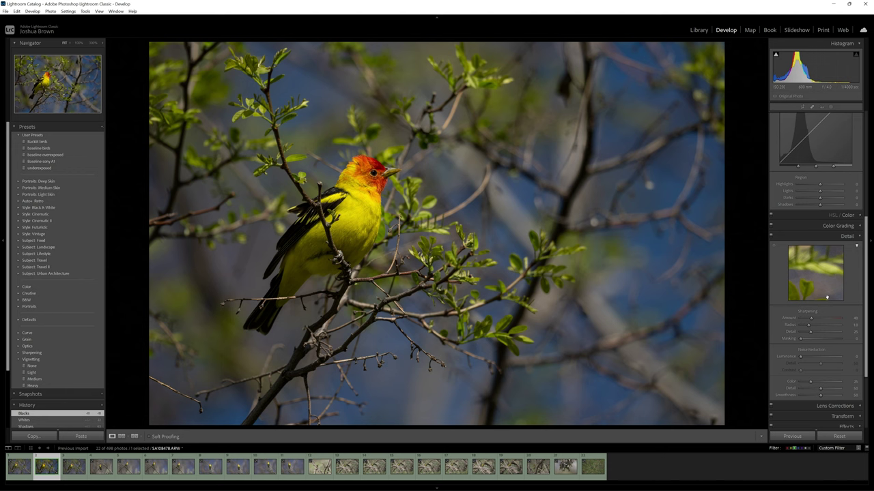
key("alt")
left_click_drag(800, 339, 833, 338)
mouse_move(811, 321)
left_mouse_down()
mouse_move(797, 320)
mouse_move(813, 320)
left_mouse_up()
key("z")
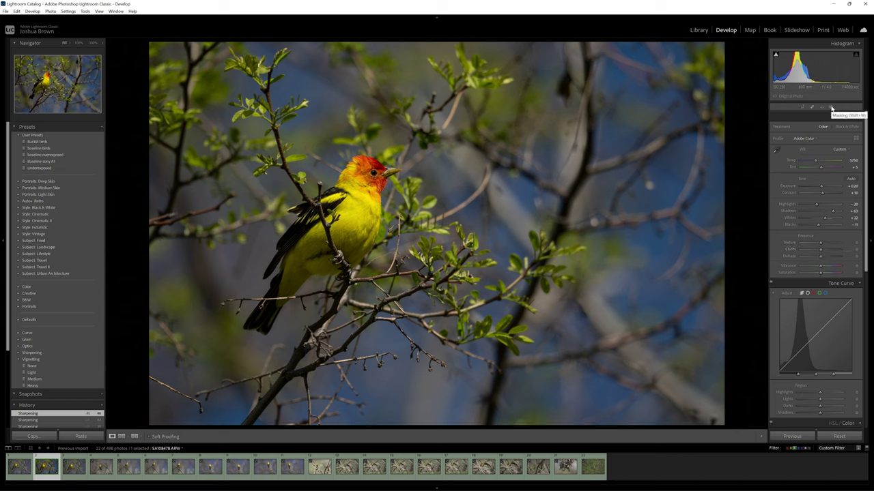
Step: Create a Select Subject mask of the bird and invert it to cover the background
left_click(830, 108)
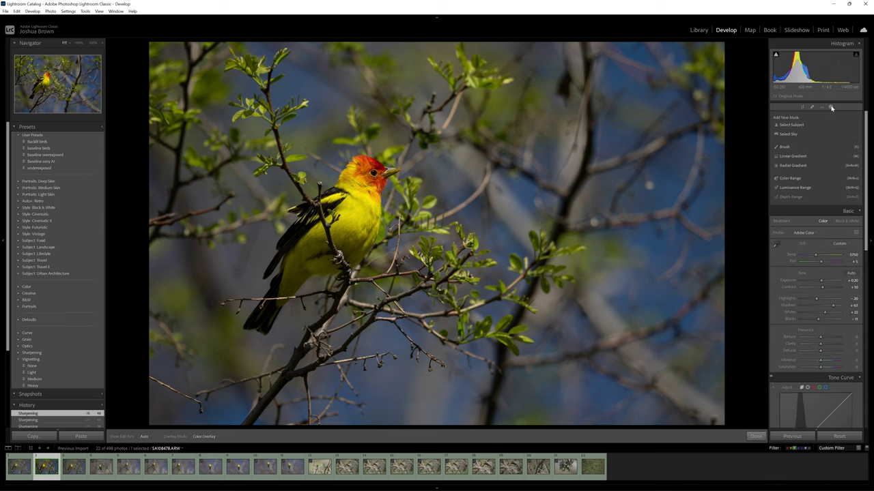
left_click(792, 125)
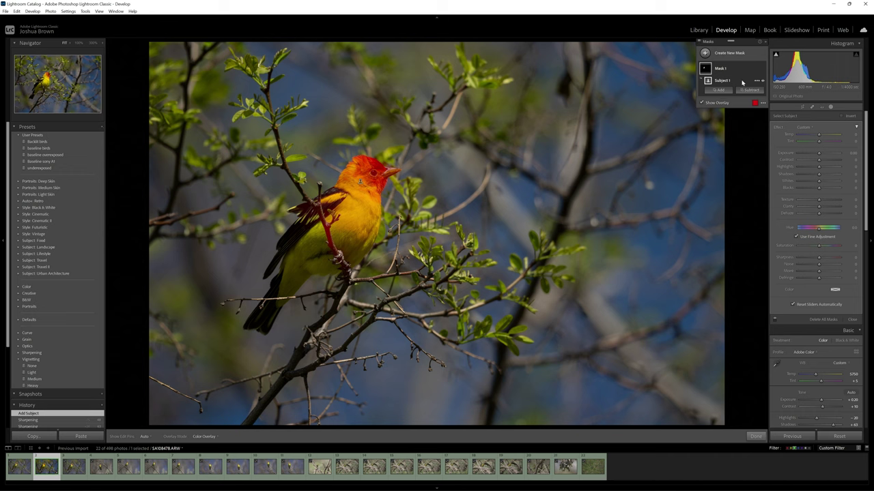
left_click(756, 81)
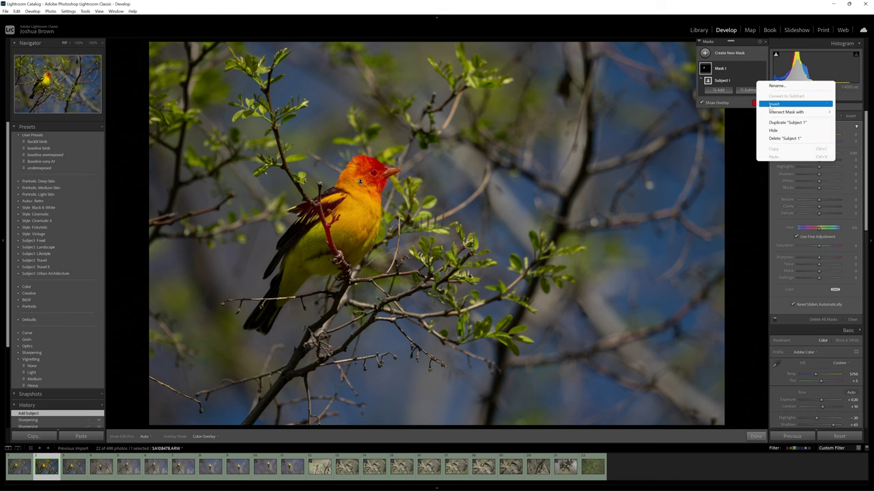
left_click(774, 103)
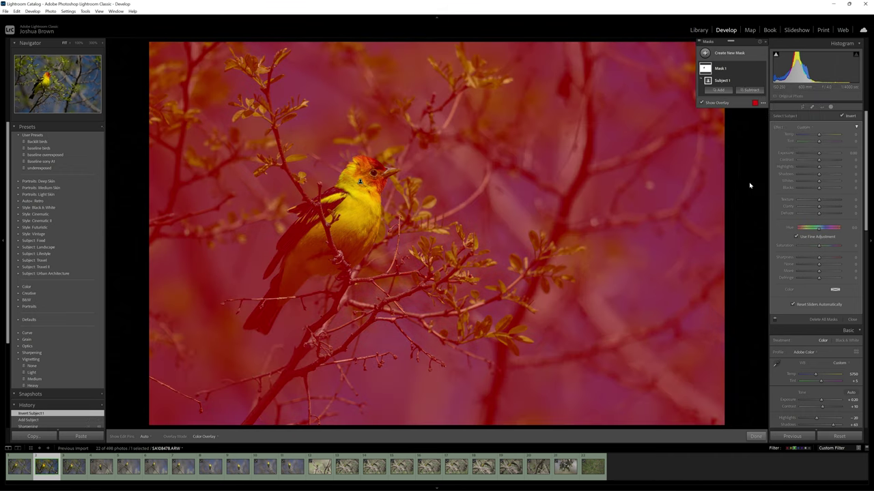
Step: Soften the masked background with lower Clarity and Texture and stronger noise reduction, and finish the mask editing
left_click_drag(819, 207, 815, 207)
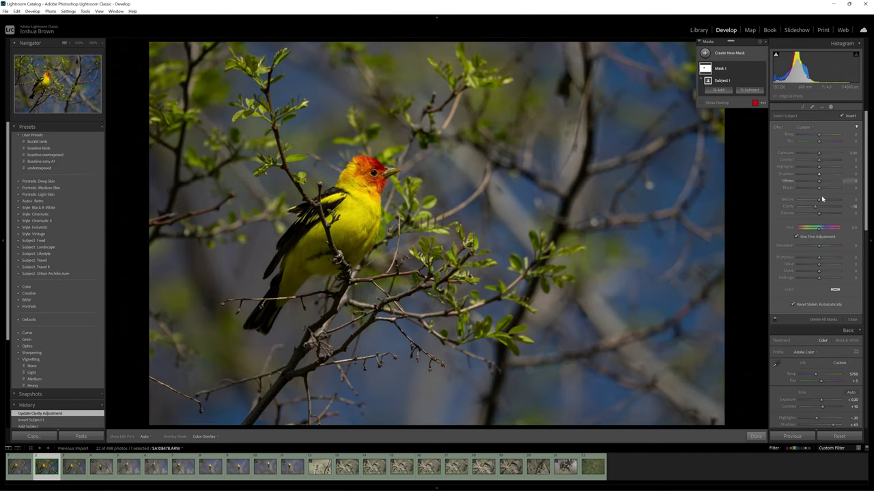
left_click_drag(820, 266, 828, 264)
left_click_drag(828, 264, 828, 264)
left_click(816, 200)
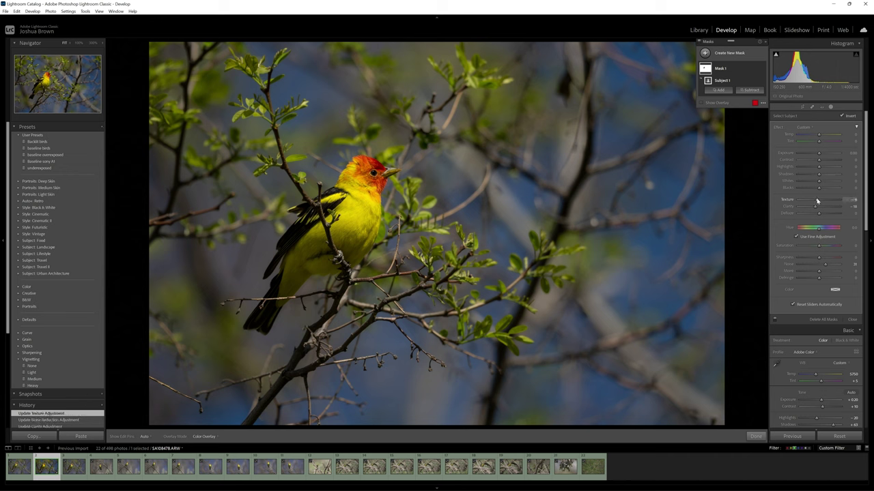
left_click(755, 436)
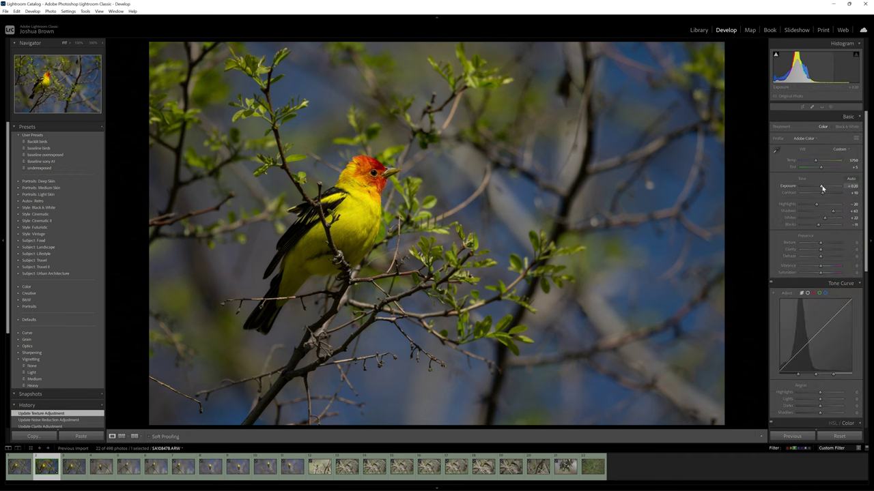
Step: Lower the whole photo's Exposure to -0.44
left_click_drag(821, 187, 822, 187)
left_click_drag(821, 186, 821, 187)
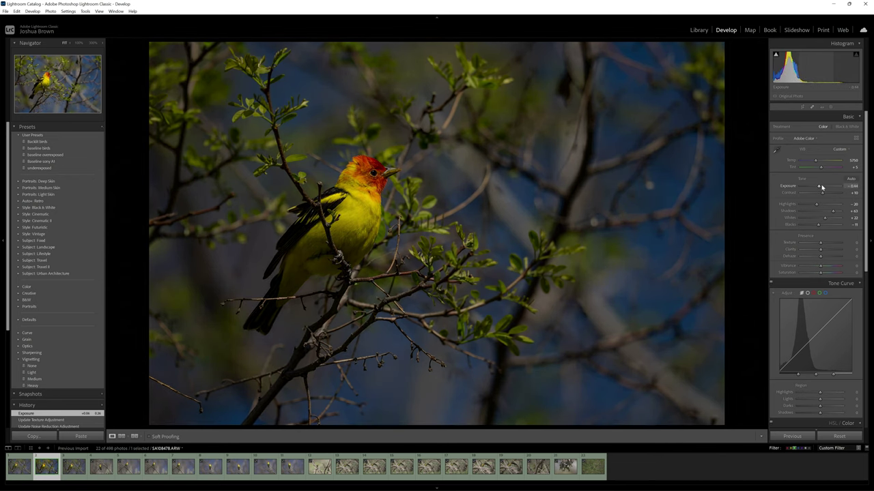
Step: Create a large radial gradient mask over the upper background and the bird, leaving the photo's lower edge outside it
left_click(830, 107)
left_click(733, 53)
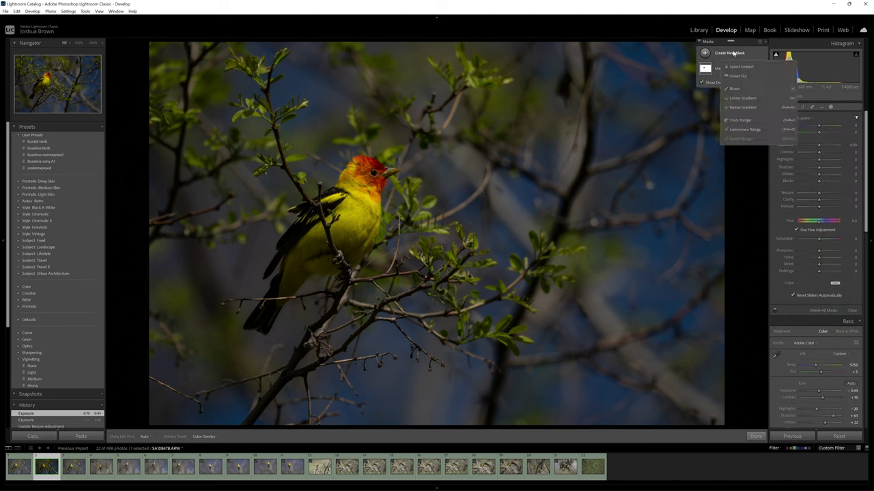
left_click(742, 107)
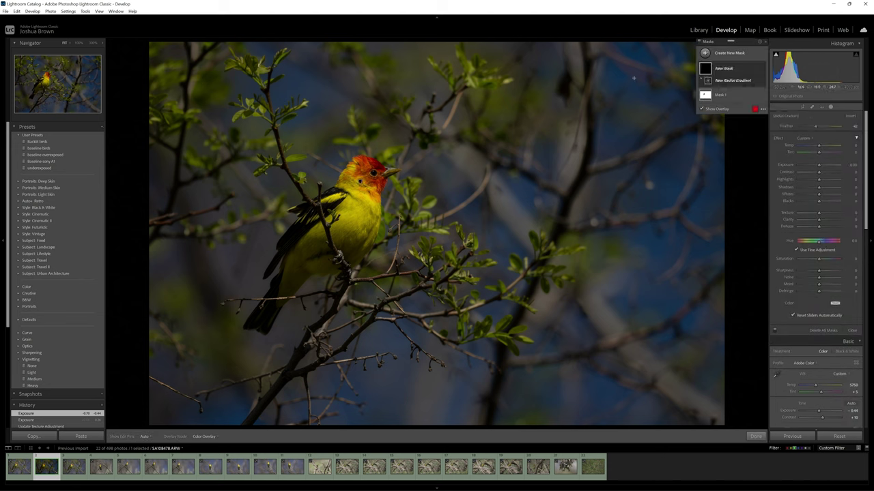
left_click_drag(667, 58, 109, 350)
left_click_drag(667, 351, 640, 353)
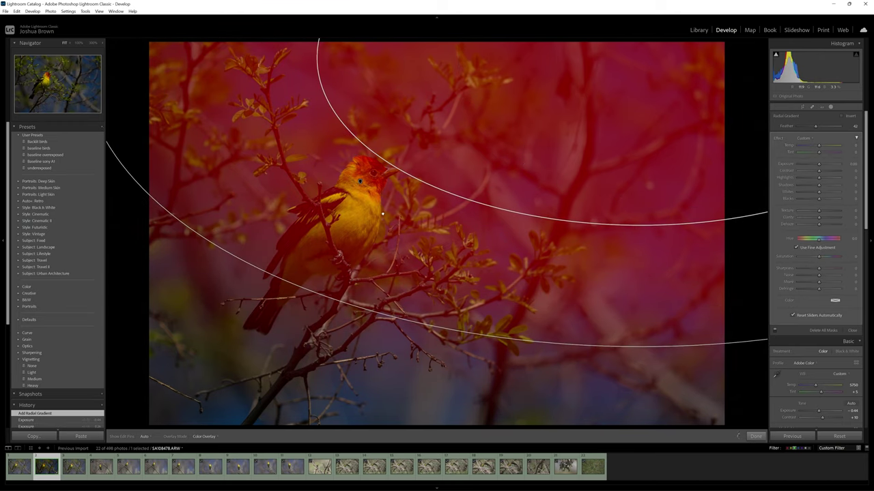
Step: Brighten the radial gradient area by raising its Exposure, Whites and Shadows, and finish the mask editing
key("o")
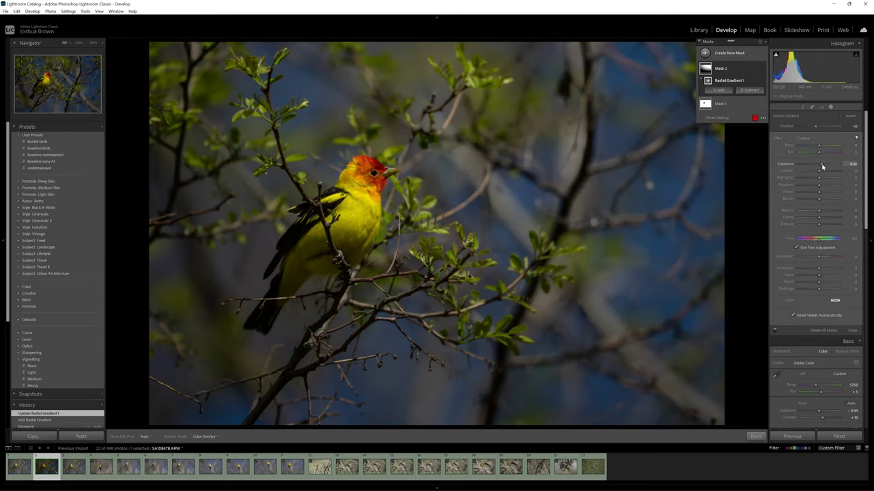
mouse_move(822, 167)
left_mouse_down()
mouse_move(829, 193)
mouse_move(823, 167)
left_mouse_up()
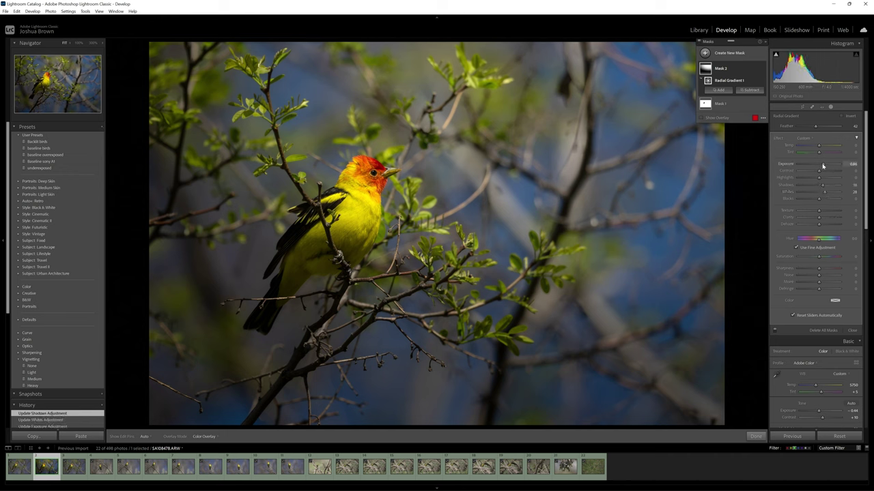
left_click(754, 437)
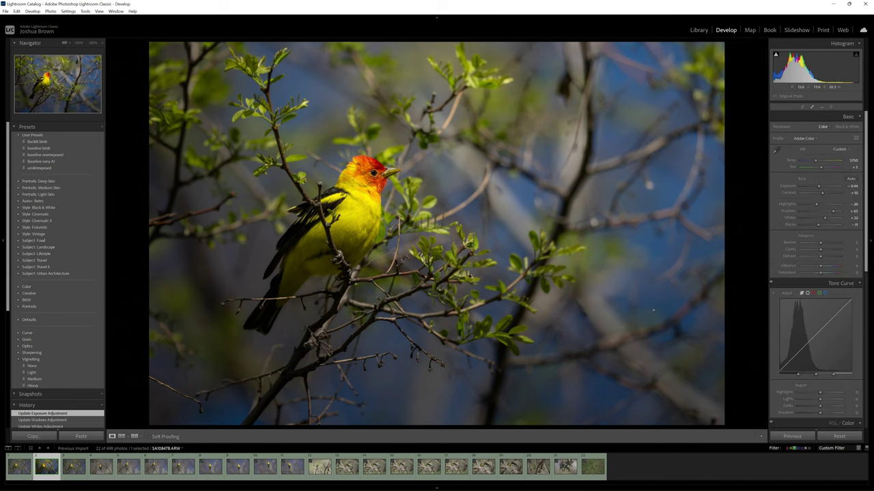
Step: Review the photo's crop framing and the bird at 100%, and compare the edit with its before version
left_click(802, 108)
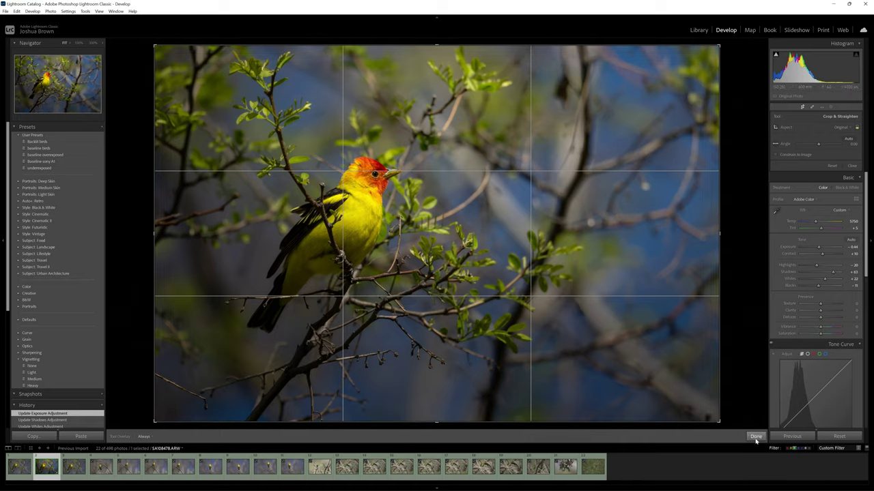
left_click(755, 436)
left_click(375, 174)
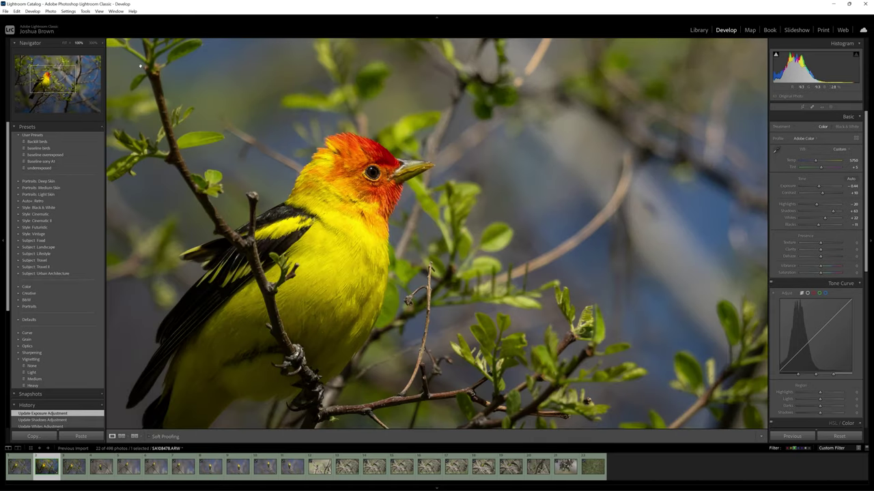
left_click(64, 43)
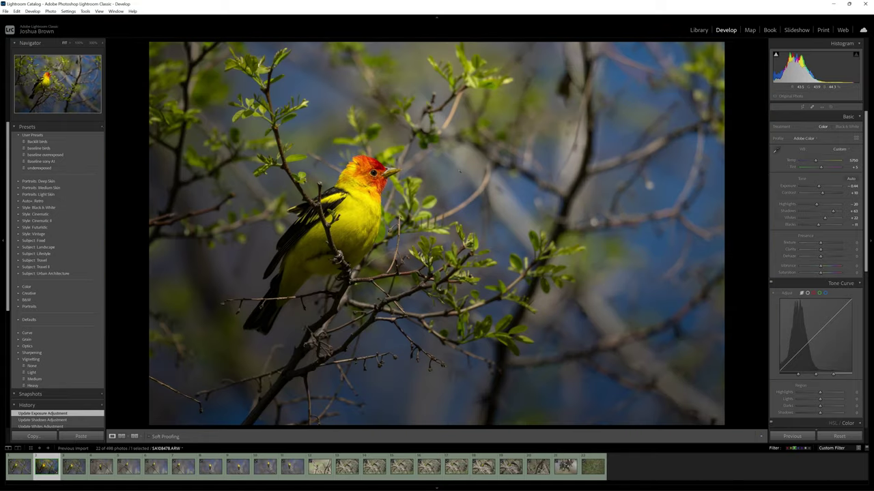
key("backslash")
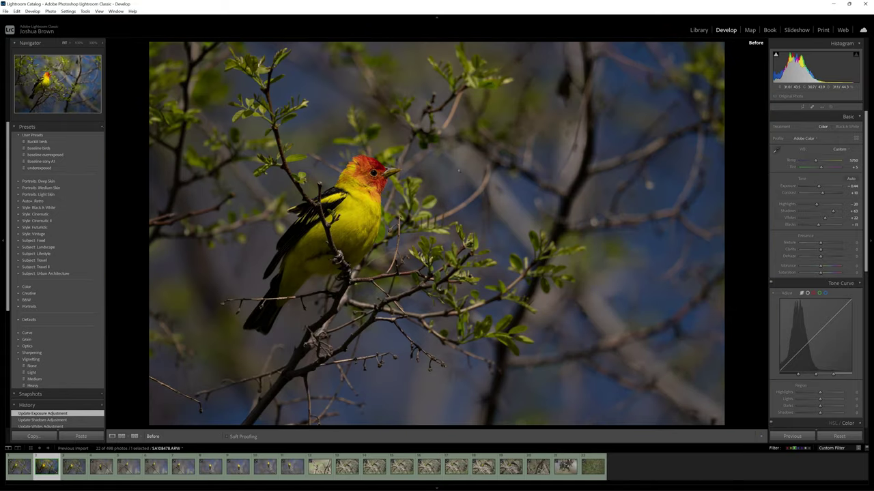
key("backslash")
key("backslash")
key("backslash")
key("backslash")
key("backslash")
Step: Paste the edited photo's develop settings, including its masks, onto the next bird photo
key("Right")
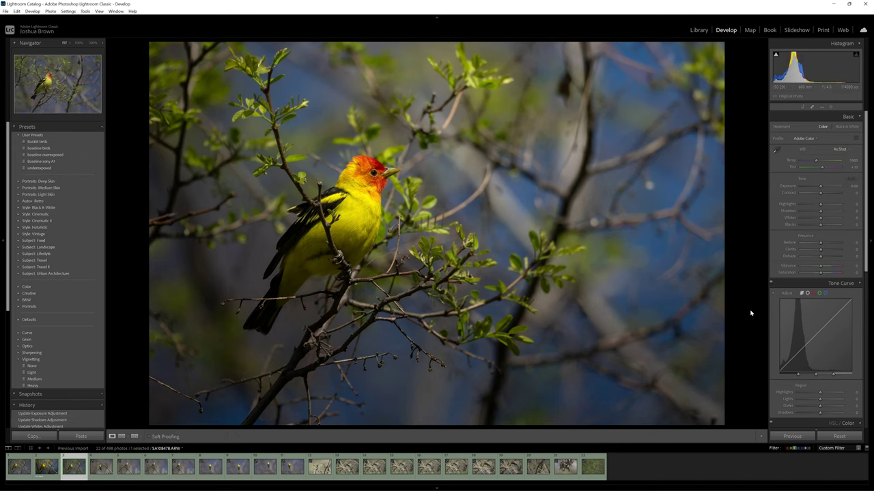
right_click(471, 254)
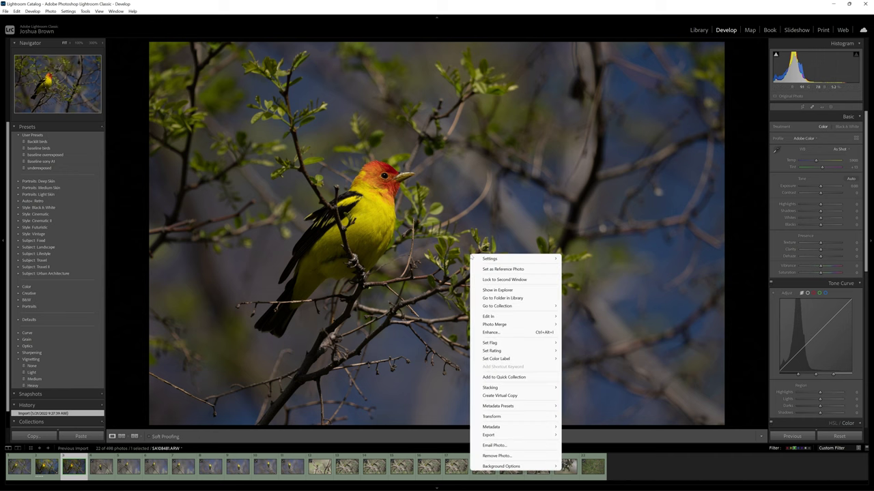
mouse_move(550, 260)
left_click(595, 303)
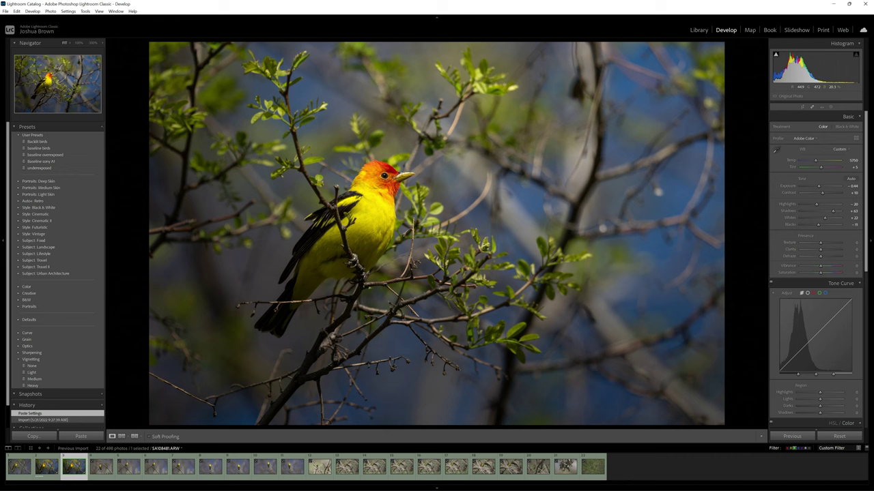
Step: Delete the outdated subject-based Mask 1 from this photo while keeping the radial gradient mask
left_click(831, 106)
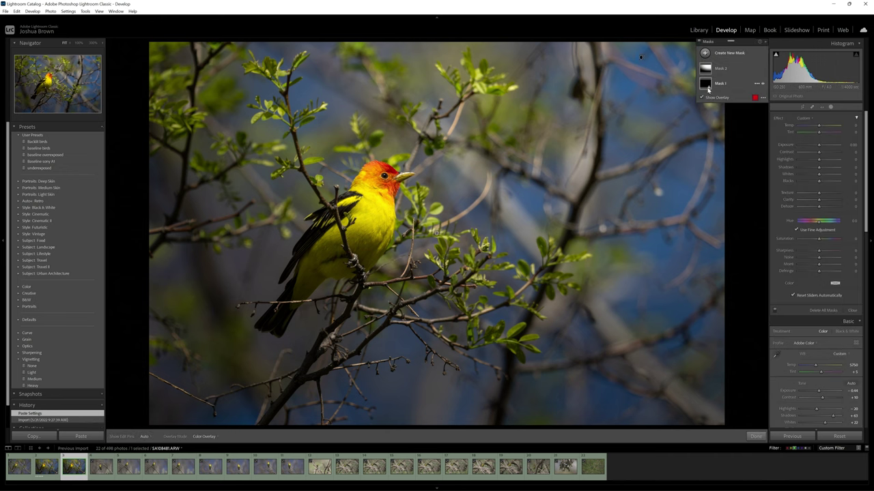
left_click(720, 85)
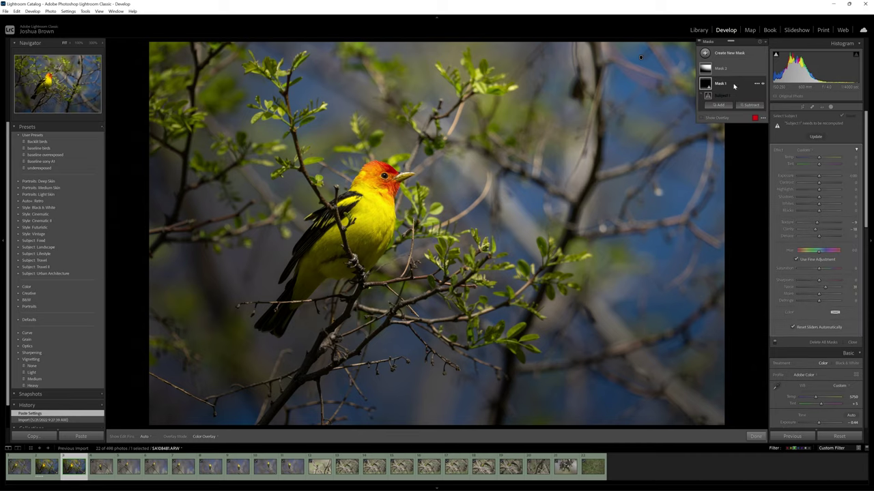
right_click(743, 85)
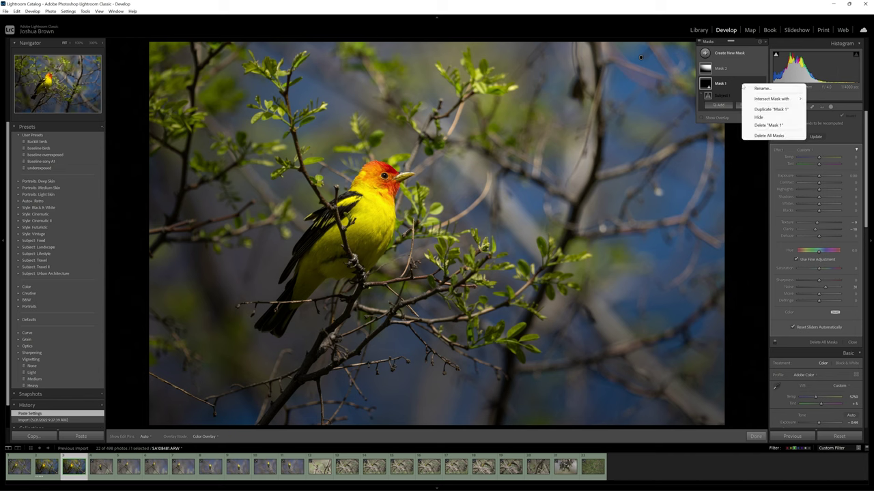
left_click(761, 126)
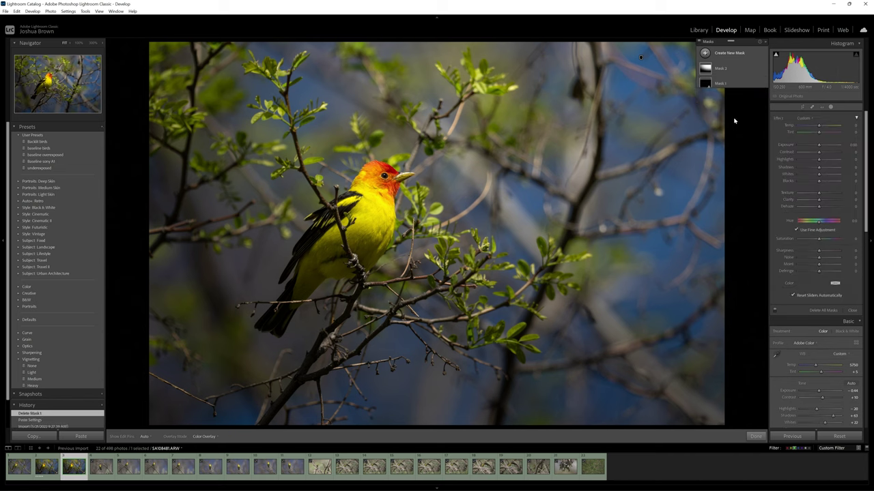
Step: Create a new Select Subject mask inverted to the background, and soften it with higher Noise reduction and a Clarity adjustment
left_click(830, 108)
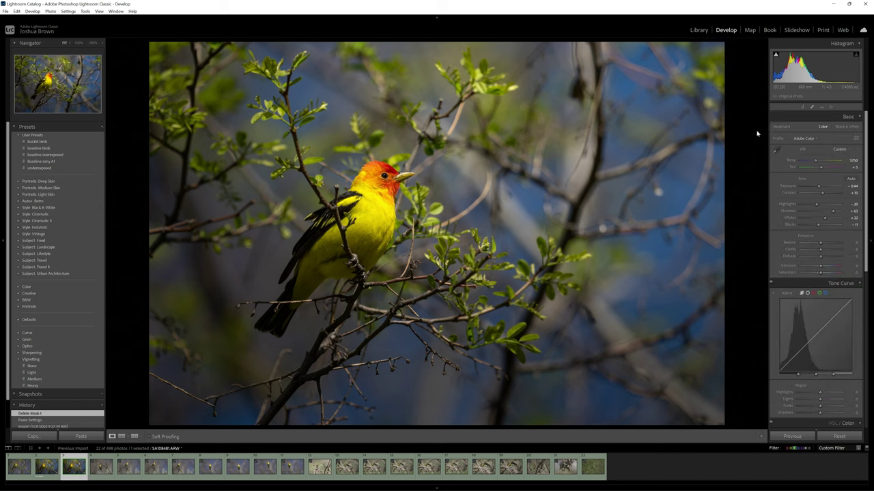
left_click(831, 107)
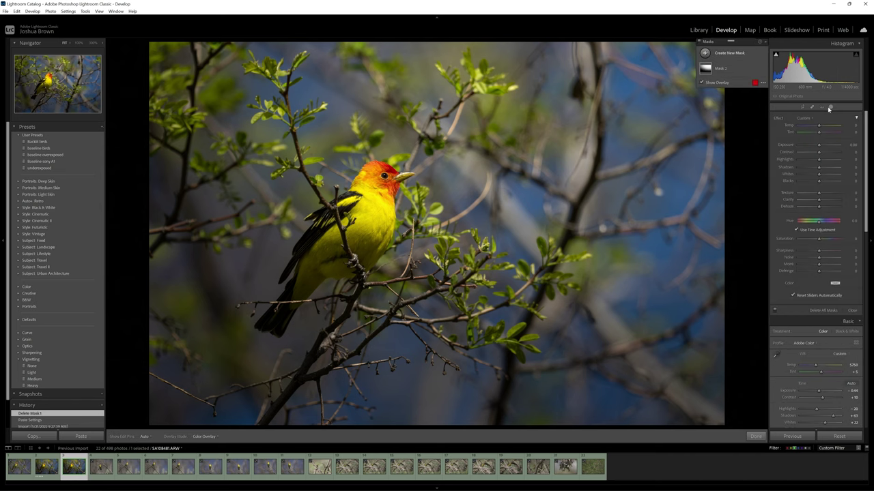
left_click(741, 54)
left_click(744, 67)
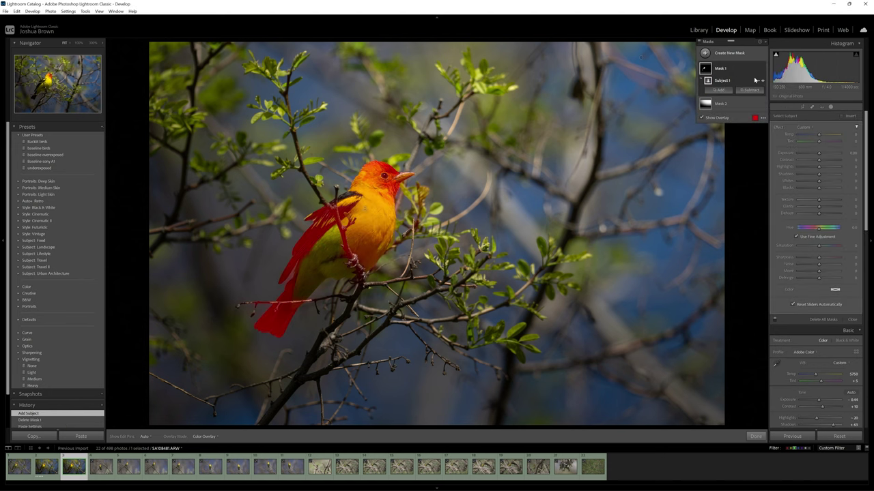
key("apostrophe")
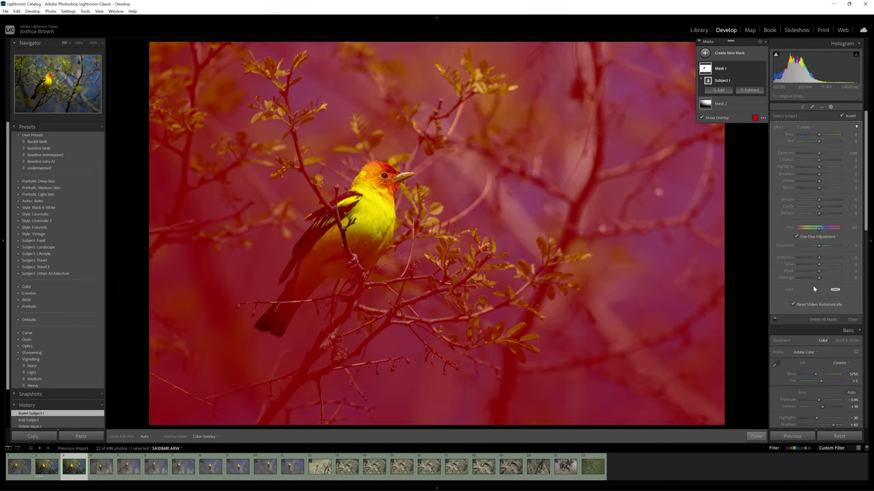
left_click_drag(818, 267, 826, 265)
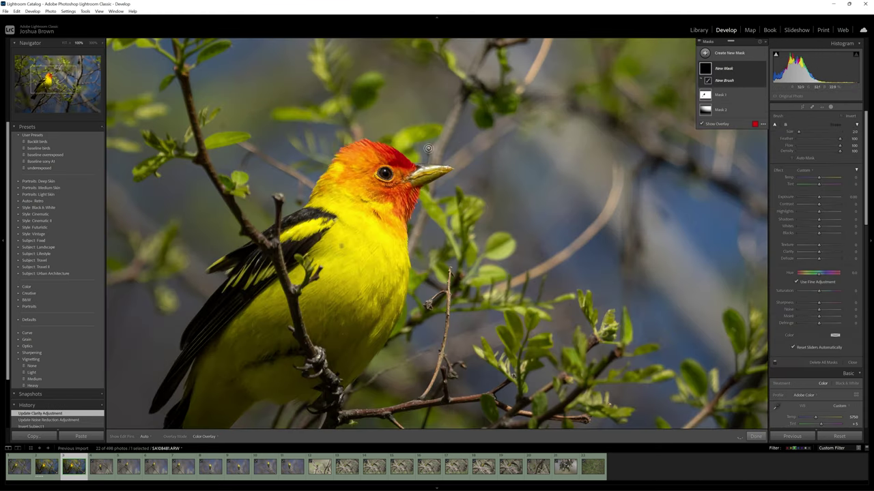
Step: Paint a brush mask over the bird's eye at high magnification and slightly raise its Exposure
left_click(94, 43)
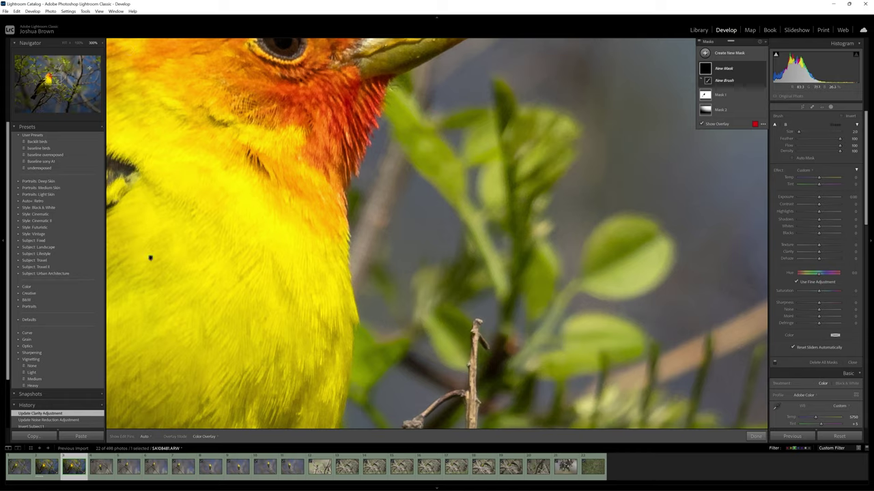
left_click_drag(150, 258, 151, 397)
mouse_move(229, 174)
left_mouse_down()
mouse_move(319, 177)
mouse_move(327, 170)
mouse_move(342, 191)
left_mouse_up()
key("h")
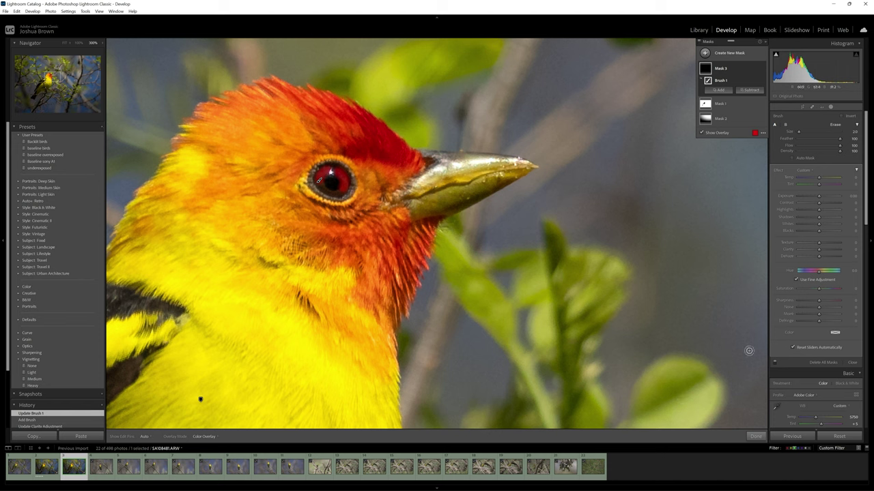
left_click_drag(819, 196, 822, 196)
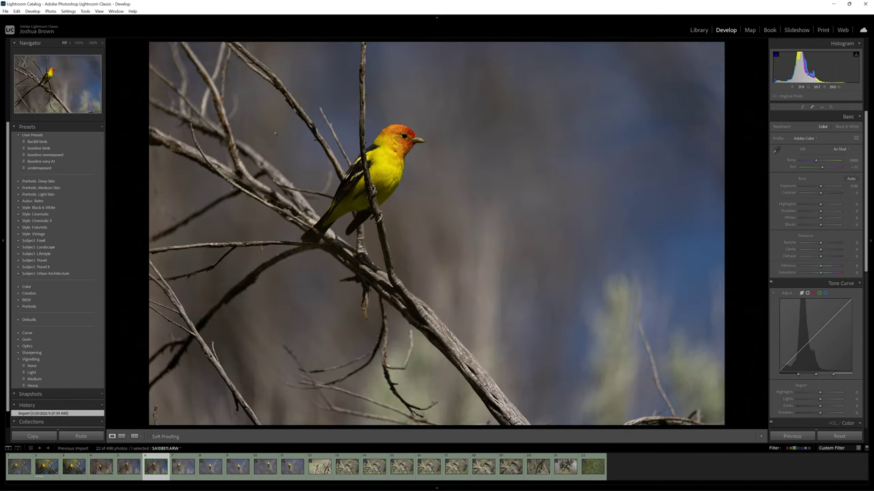
Step: Save the second photo's develop settings as the preset "Baseline Edit May" in User Presets, excluding Masking
key("Left")
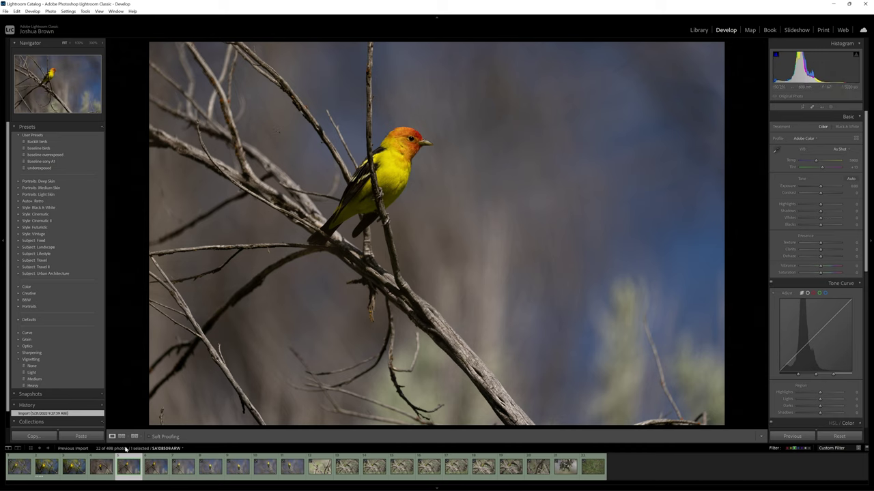
left_click(55, 470)
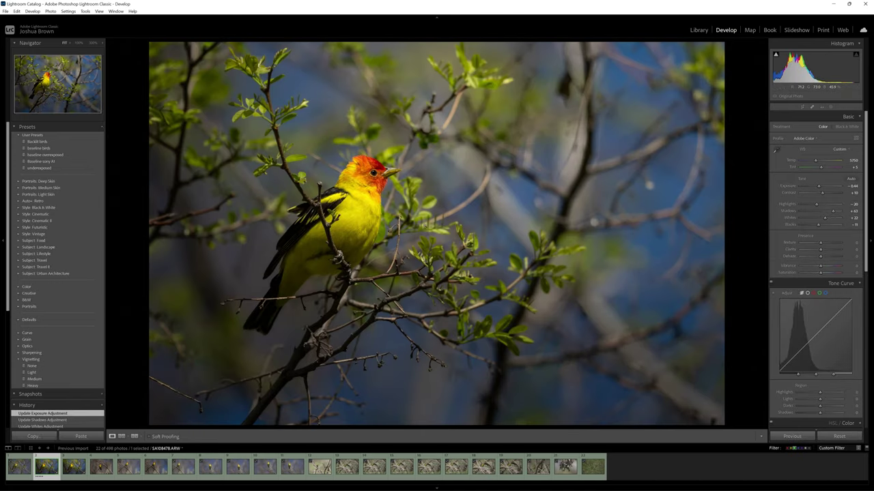
left_click(32, 11)
left_click(41, 28)
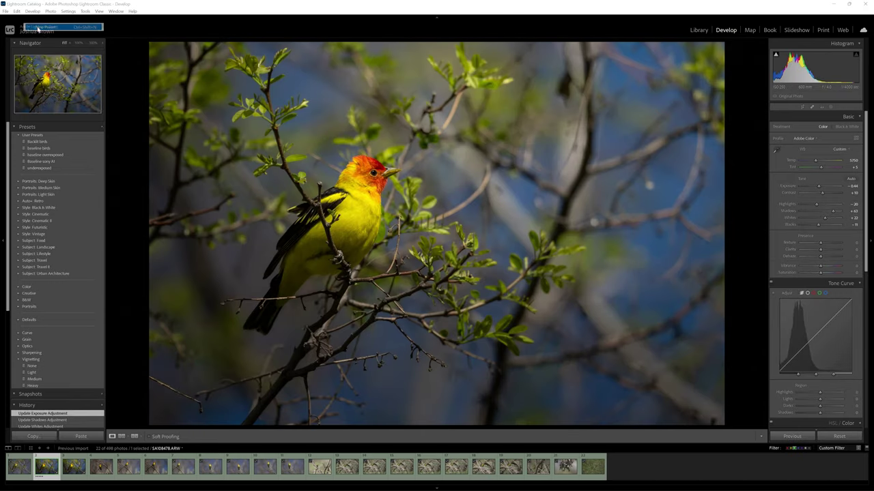
type("Baseline Edit May")
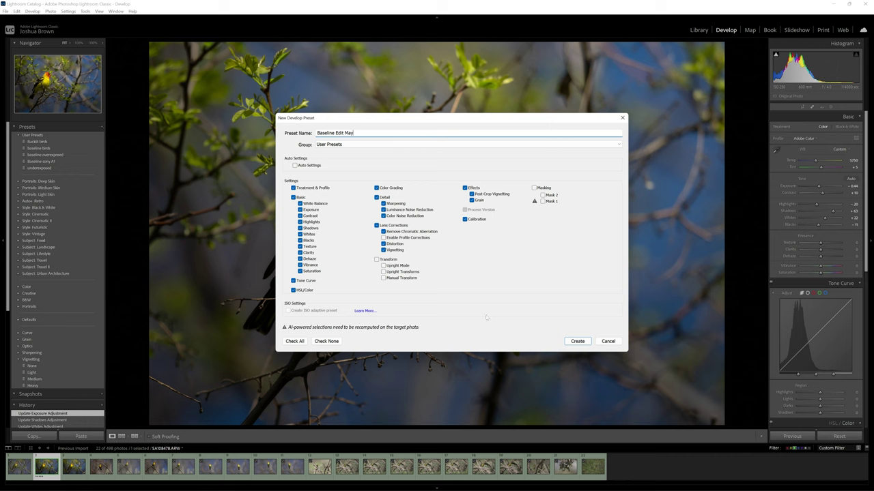
left_click(577, 341)
Step: Apply the "Baseline Edit May" preset to the unedited photo SA108509.ARW
left_click(156, 467)
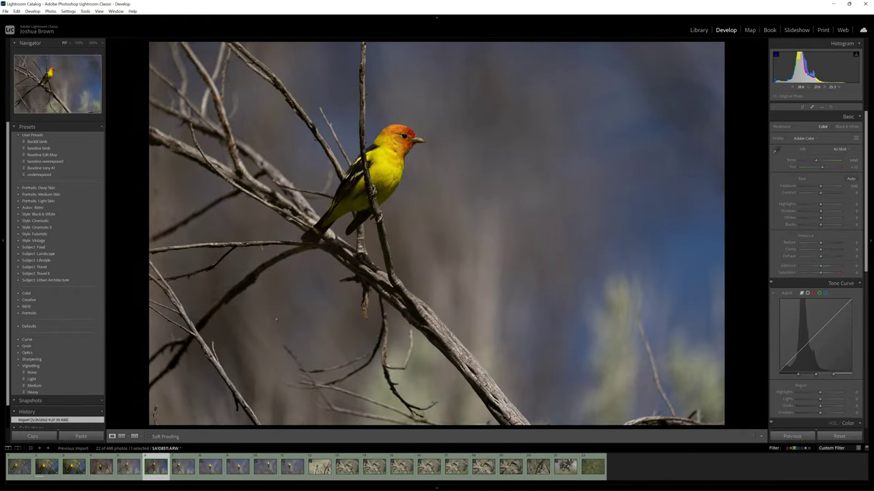
key("Left")
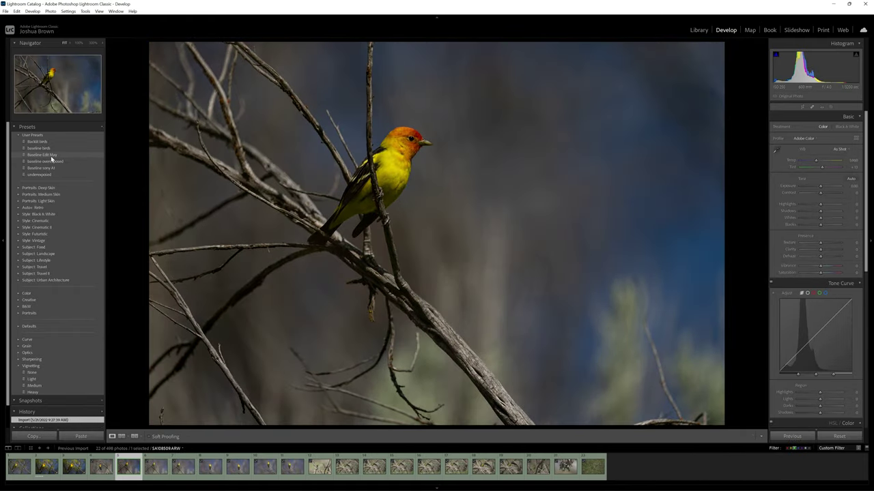
left_click(50, 156)
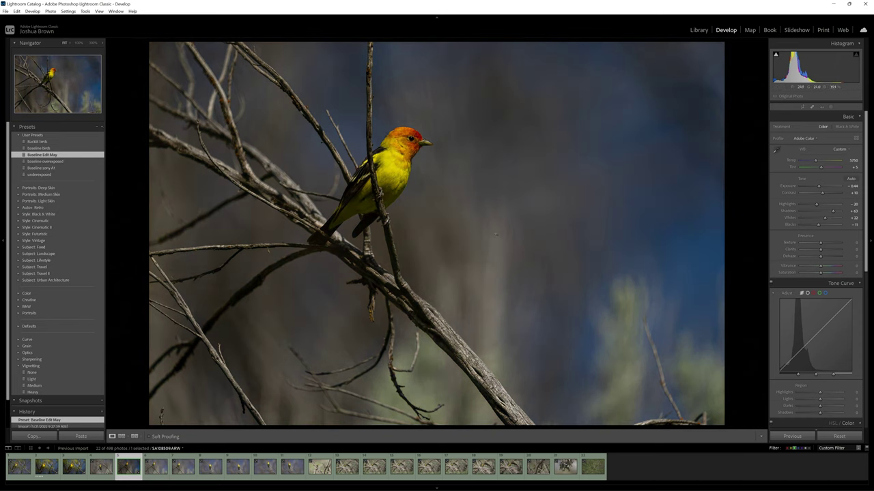
Step: Try the Daylight white balance, and set a custom white balance by sampling a neutral tone on the thick branch
left_click(849, 150)
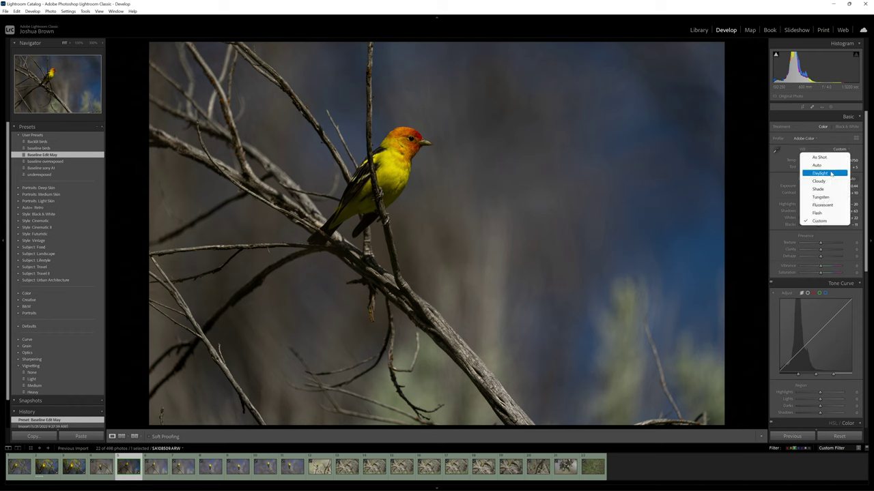
left_click(831, 174)
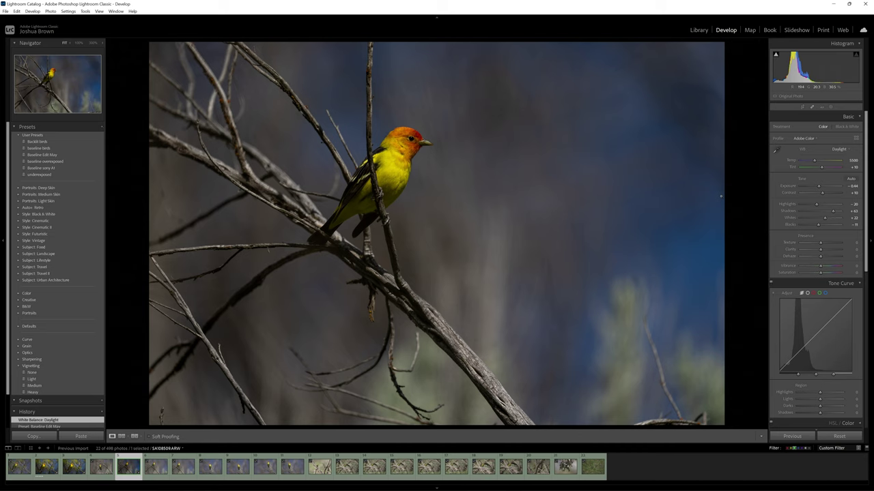
left_click(776, 149)
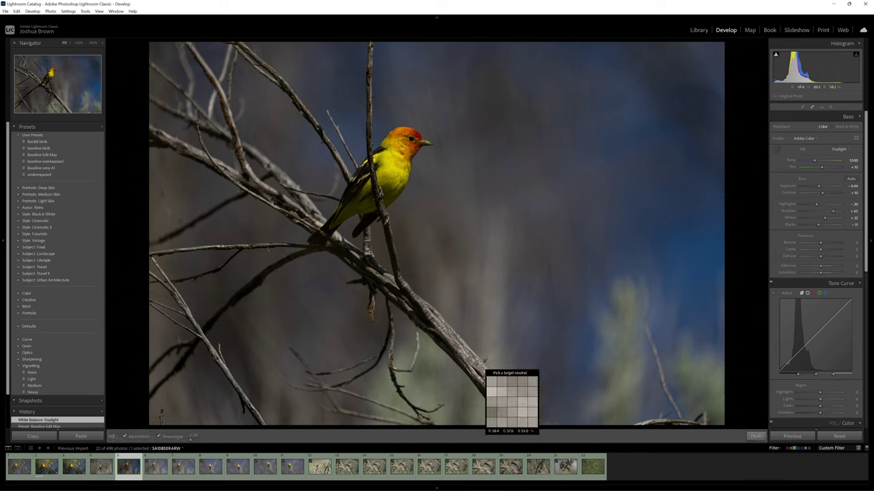
left_click(484, 370)
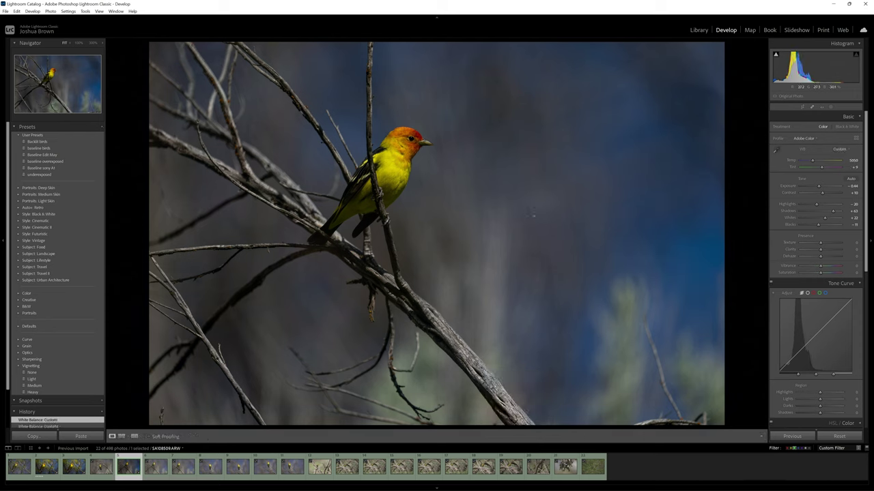
Step: Create a Select Subject mask inverted to the background, raise its Noise reduction to 41 and lower its Clarity
left_click(831, 107)
left_click(791, 127)
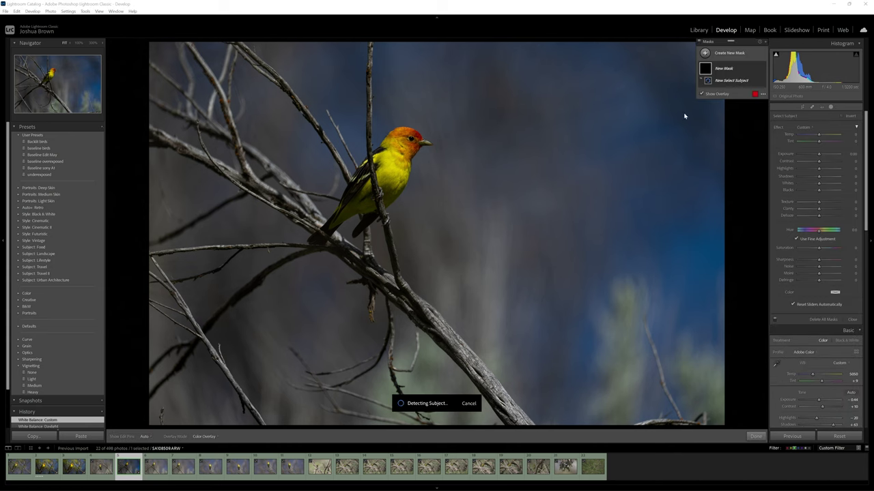
left_click(758, 79)
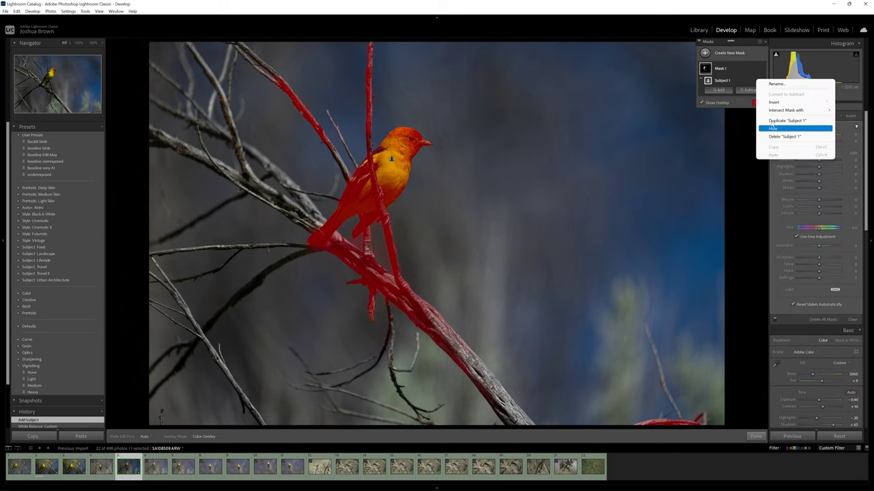
left_click(771, 104)
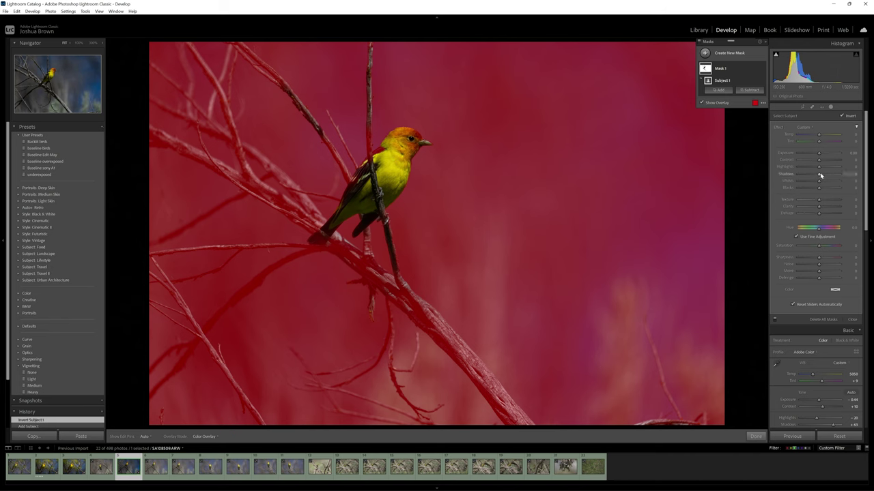
key("o")
left_click_drag(828, 267, 828, 265)
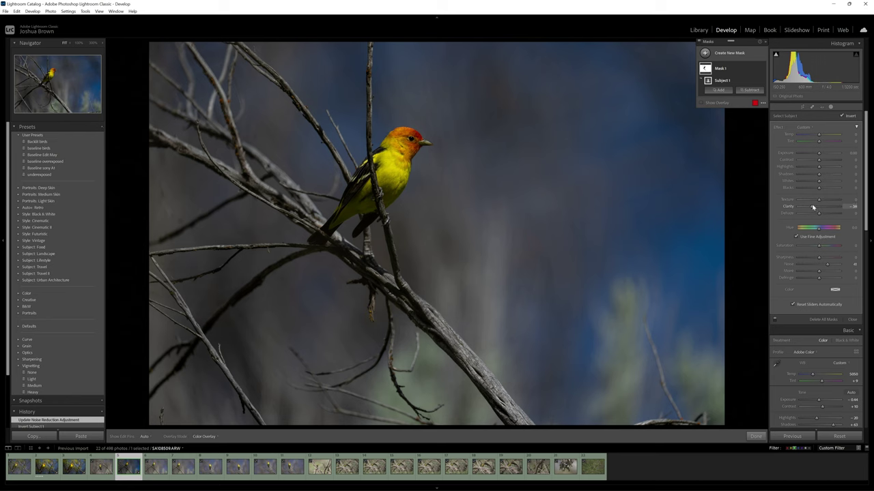
left_click(816, 206)
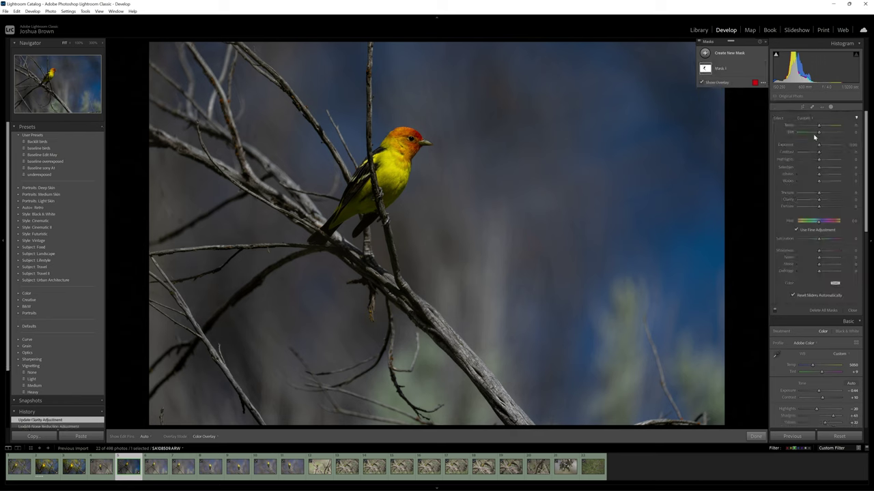
Step: Add a large radial gradient mask over the upper part of the photo and set its Exposure to 0.62
left_click(728, 53)
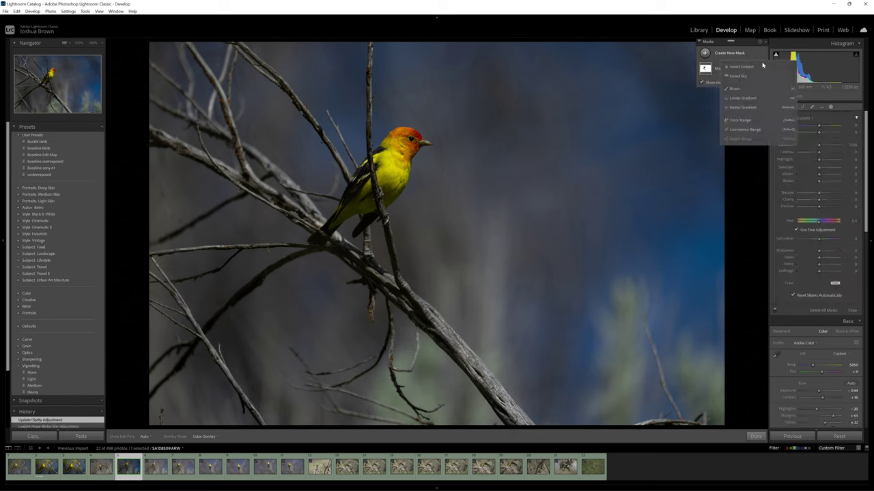
left_click(751, 107)
left_click_drag(620, 58, 105, 310)
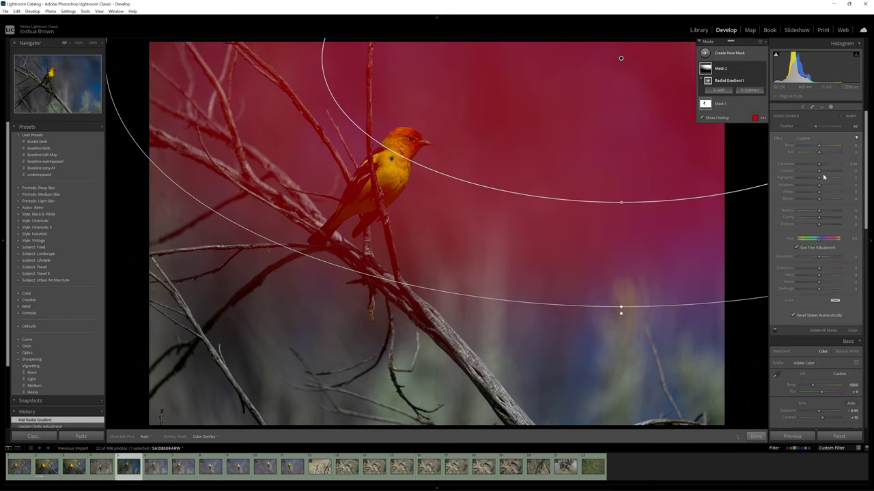
left_click_drag(819, 165, 823, 165)
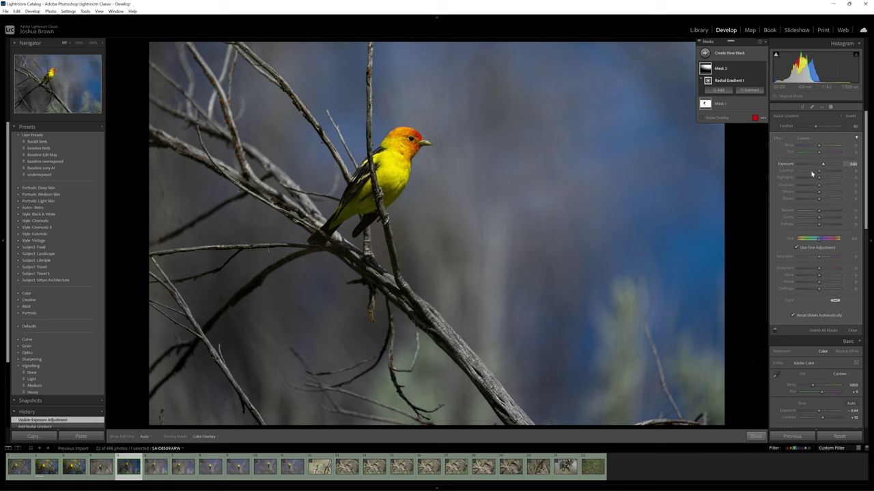
Step: Shift the radial gradient slightly downward, lower its Highlights, and finish masking
left_click_drag(635, 191, 633, 206)
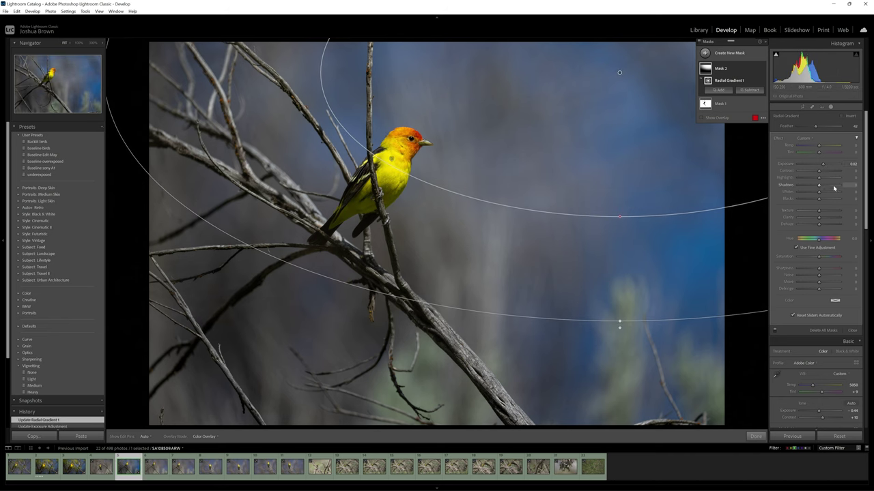
left_click_drag(816, 179, 807, 181)
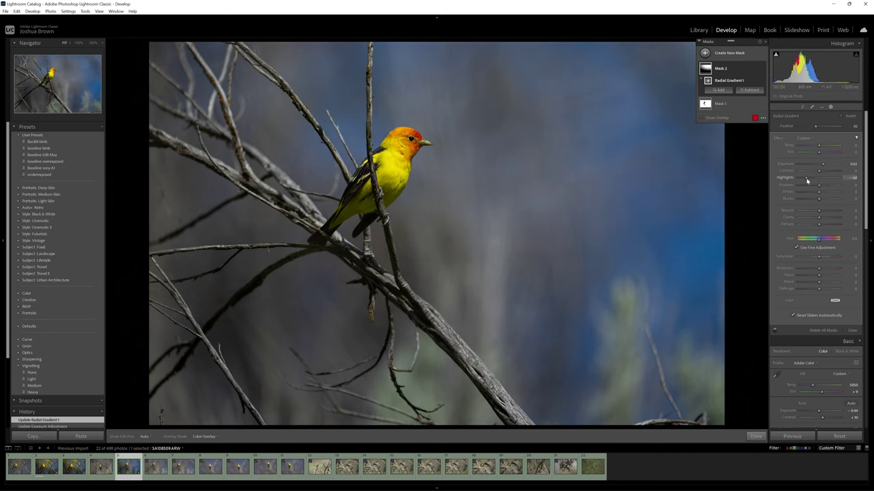
left_click(755, 436)
Step: Compare the edited tanager photo with its before version
key("backslash")
key("backslash")
key("backslash")
key("backslash")
Step: Crop the photo to 16 x 9 tighter around the bird, placing it left of centre, and inspect its head at 300%
key("r")
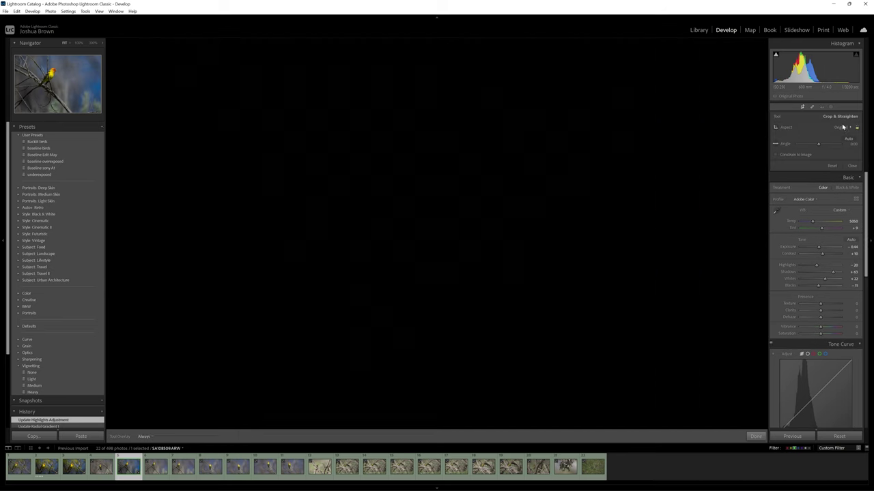
left_click(842, 126)
left_click(811, 212)
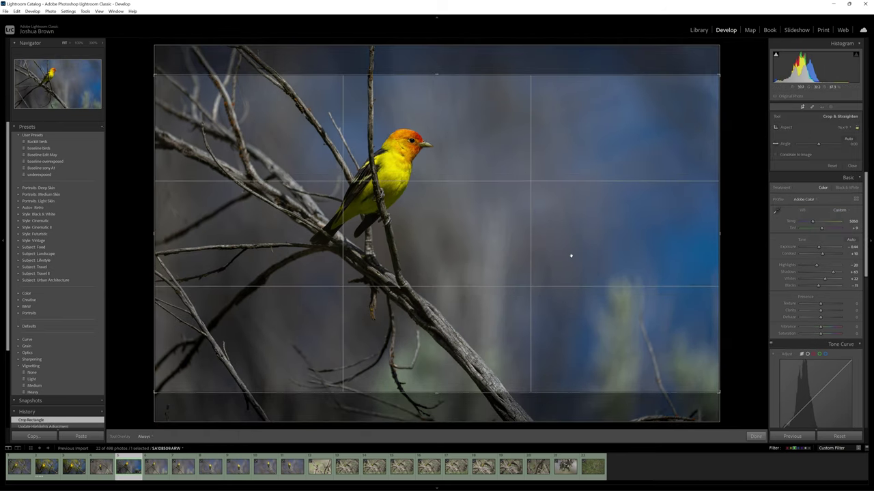
left_click_drag(155, 231, 198, 233)
left_click_drag(381, 242, 373, 287)
left_click(755, 437)
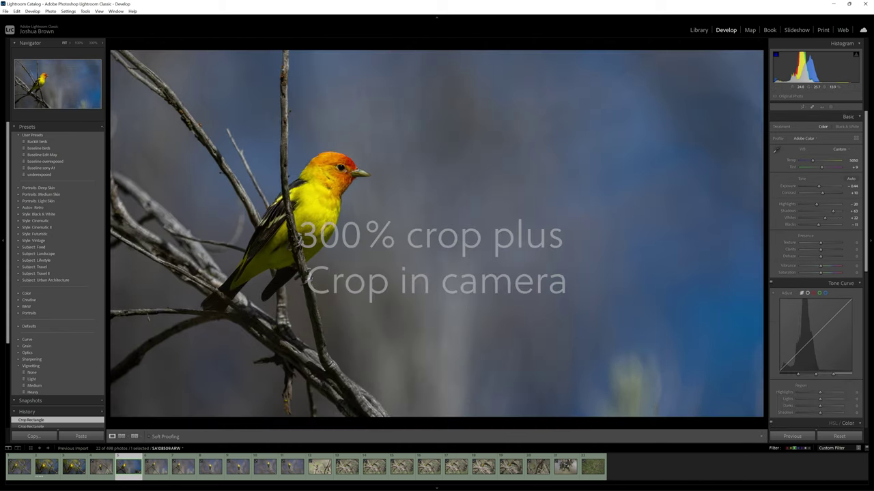
left_click(341, 168)
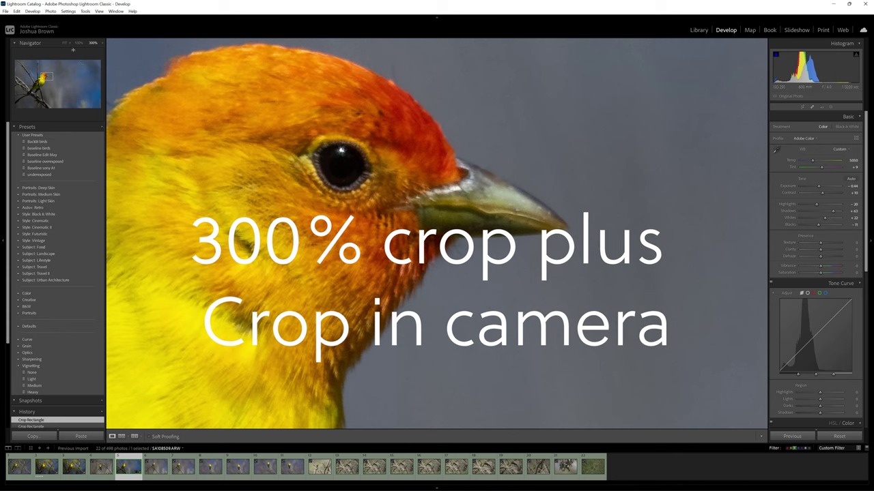
left_click(64, 43)
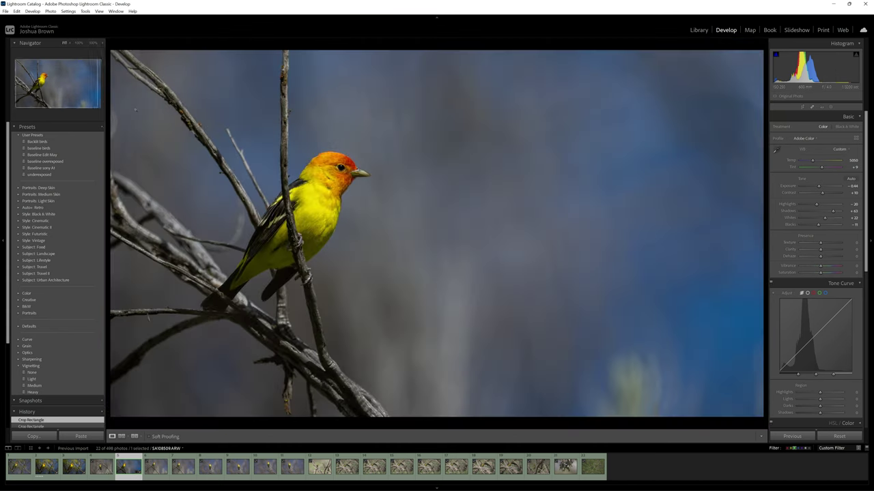
Step: Apply the "Baseline Edit May" preset to photo SA108552.ARW and set its white balance to Cloudy
left_click(237, 467)
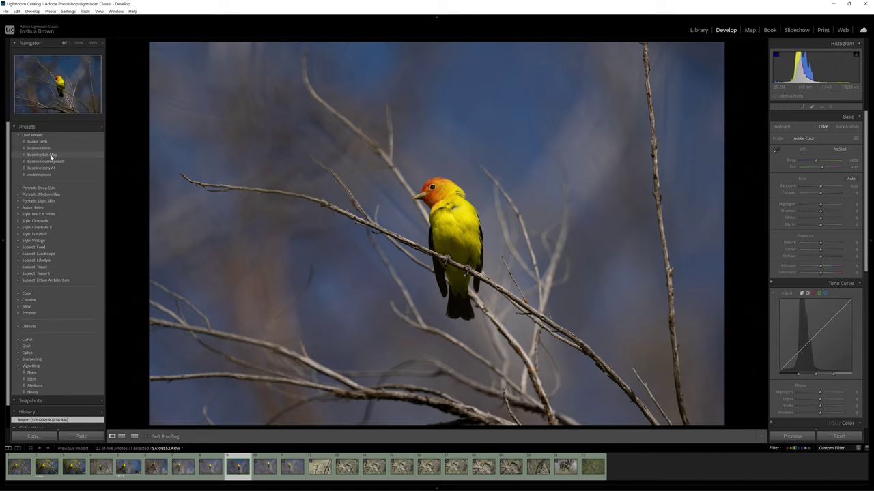
left_click(52, 157)
left_click(839, 148)
left_click(823, 175)
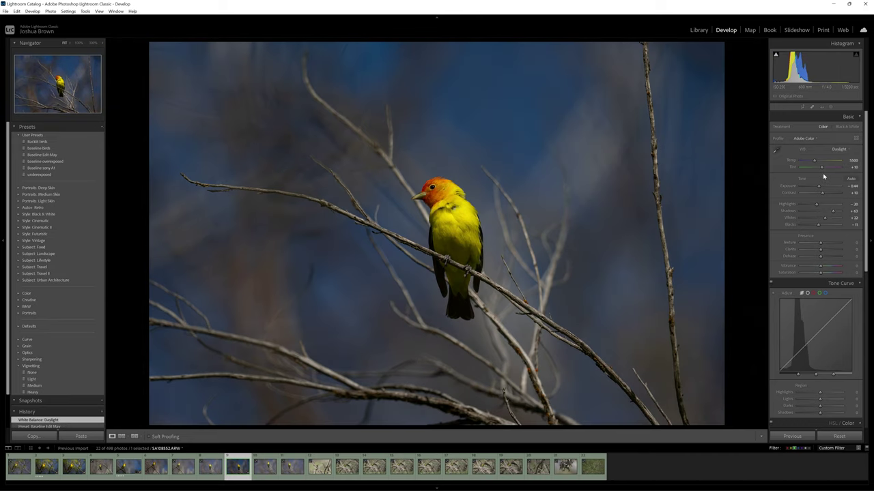
left_click(839, 153)
left_click(816, 183)
Step: Crop the photo to the 4 x 5 / 8 x 10 aspect ratio, positioning the bird right of centre
left_click(802, 107)
left_click(840, 127)
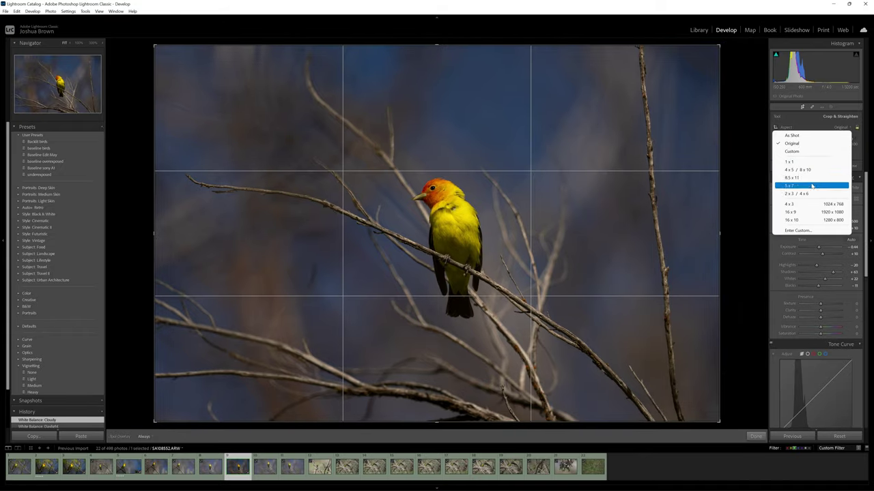
left_click(816, 164)
left_click_drag(572, 152, 621, 152)
key("Return")
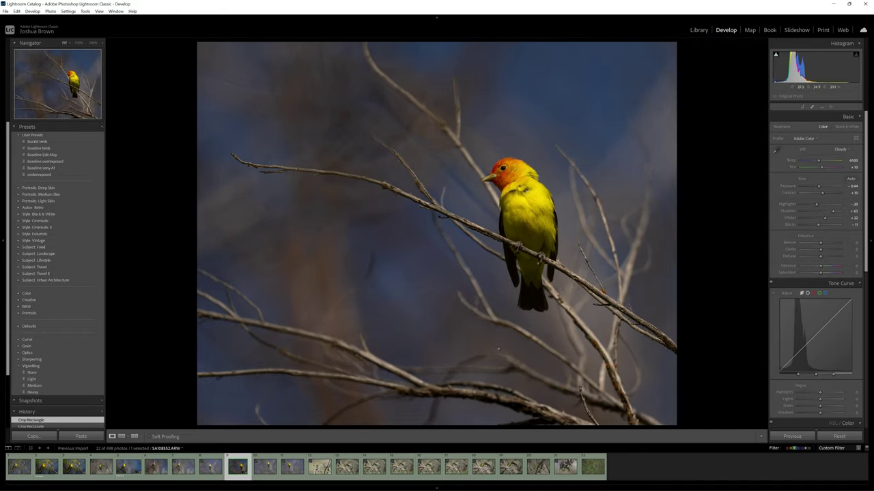
Step: Add a large radial gradient mask over the upper background, raise its Exposure, and adjust its Highlights and Whites
left_click(831, 107)
left_click(799, 165)
mouse_move(615, 56)
left_mouse_down()
mouse_move(384, 221)
mouse_move(145, 303)
left_mouse_up()
left_click_drag(819, 164, 807, 180)
left_click(753, 435)
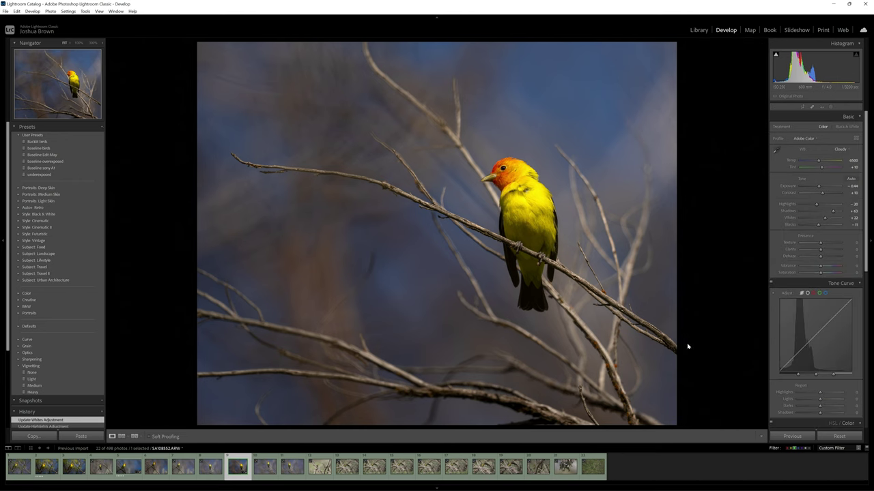
Step: Compare the before and after versions of photo SA108552.ARW repeatedly
key("backslash")
key("backslash")
key("backslash")
key("backslash")
key("backslash")
key("backslash")
key("backslash")
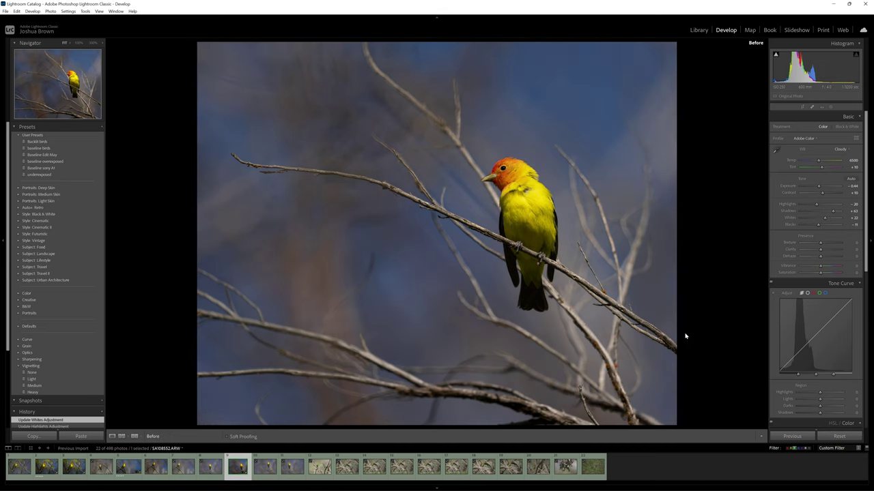
key("backslash")
Step: Go to photo SA108610.ARW and crop it to 16 x 9, tightened around the bird and branches
key("Right")
key("Right")
key("Right")
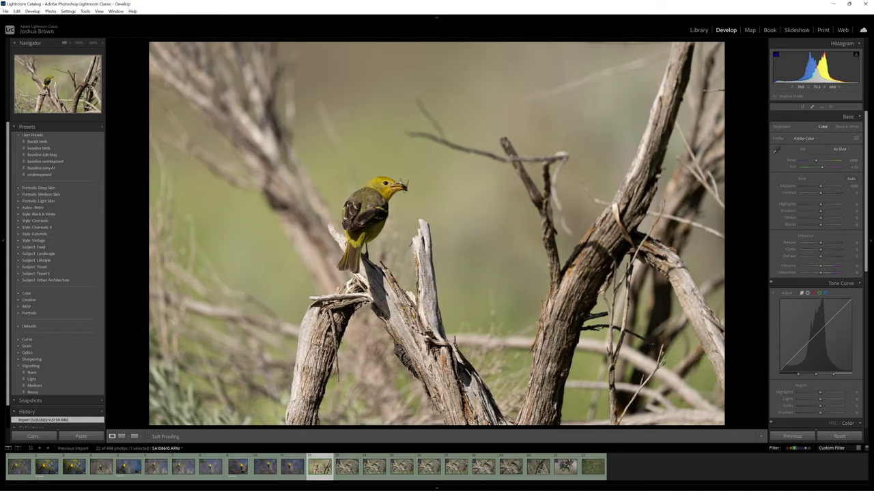
key("r")
left_click(842, 127)
left_click(799, 210)
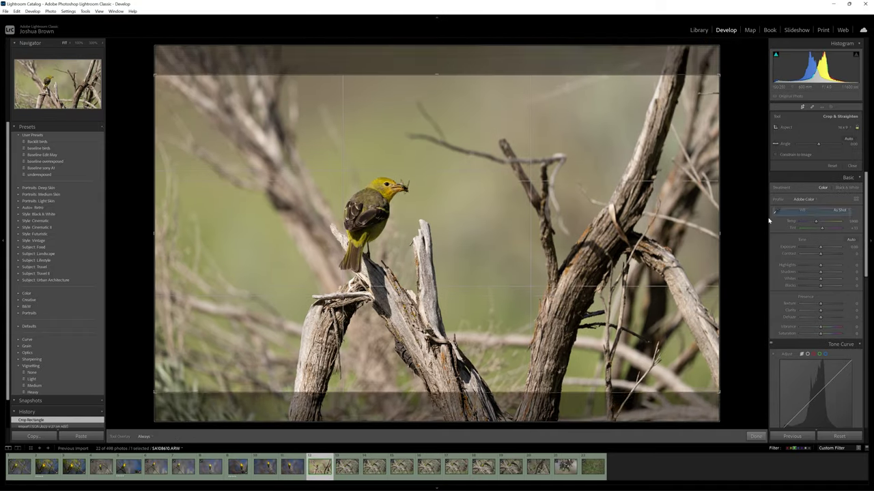
left_click_drag(719, 392, 638, 347)
key("Return")
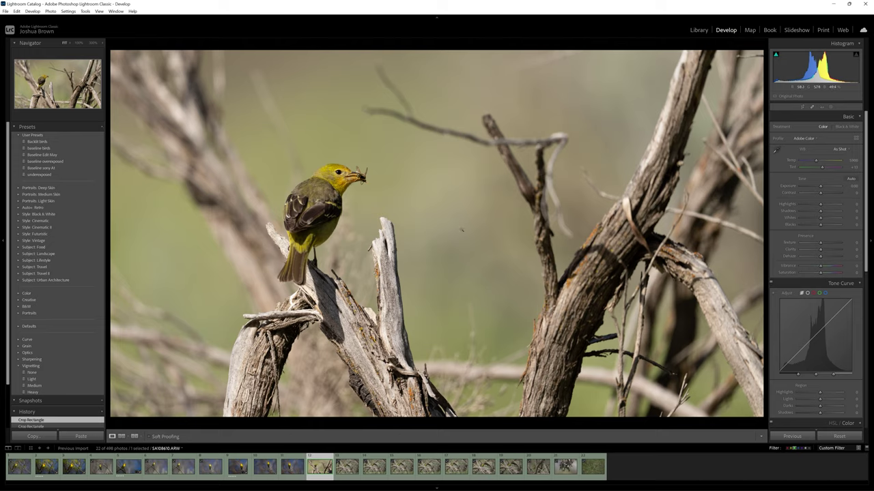
Step: Inspect the bird and its insect at 100%, return to the full view, and apply the "Baseline Edit May" preset
left_click(339, 172)
left_click(71, 43)
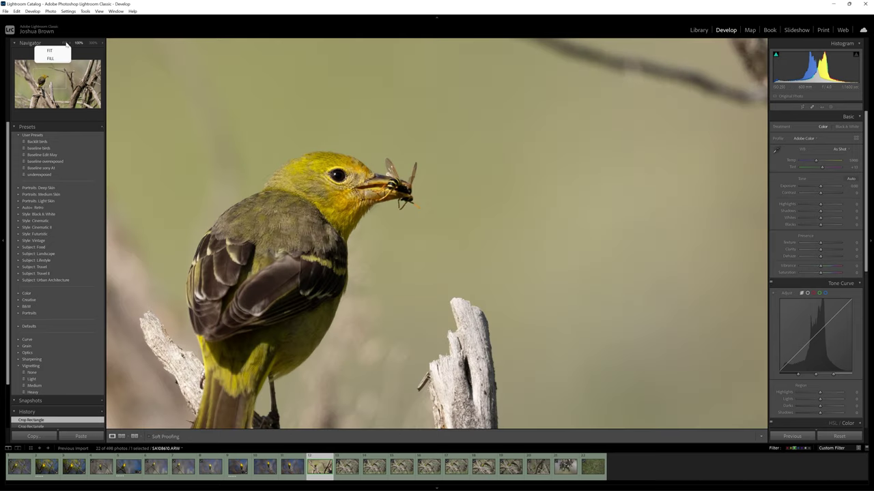
left_click(52, 50)
left_click(44, 156)
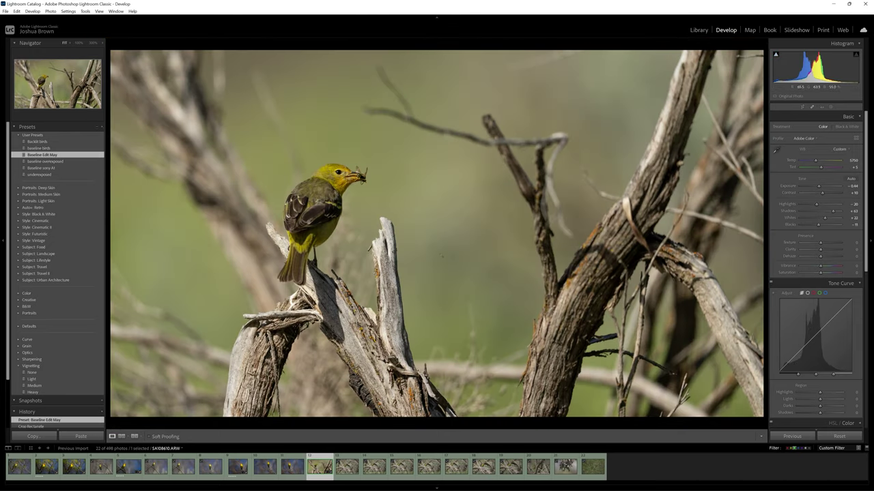
Step: Set the photo's Shadows to +66 and lower its Exposure to −1.03
scroll(838, 211, "down", 2)
scroll(839, 210, "up", 2)
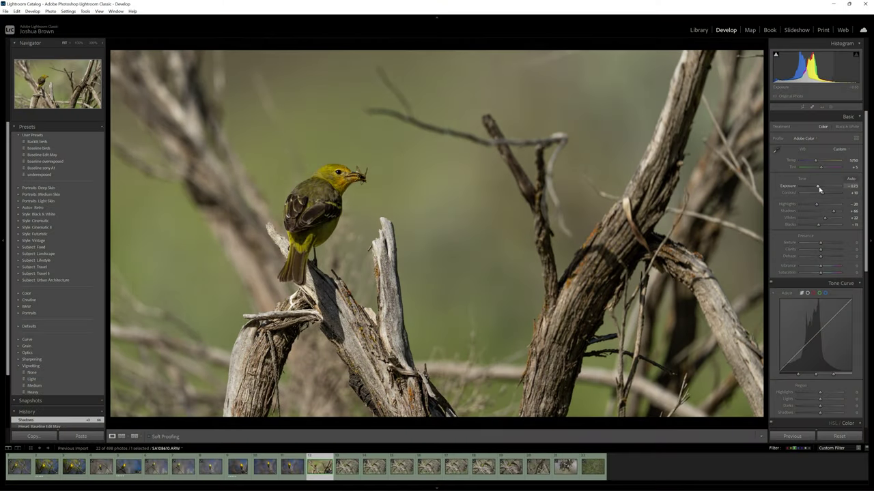
key("Down")
key("Down")
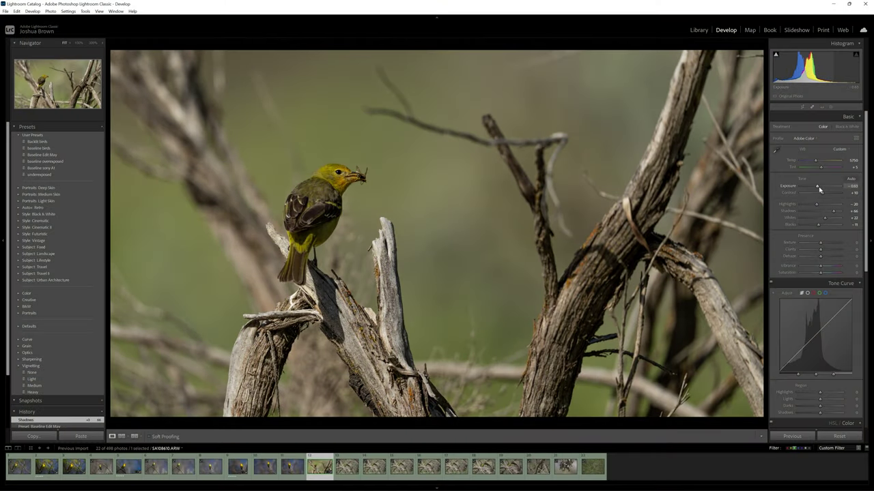
scroll(818, 186, "down", 1)
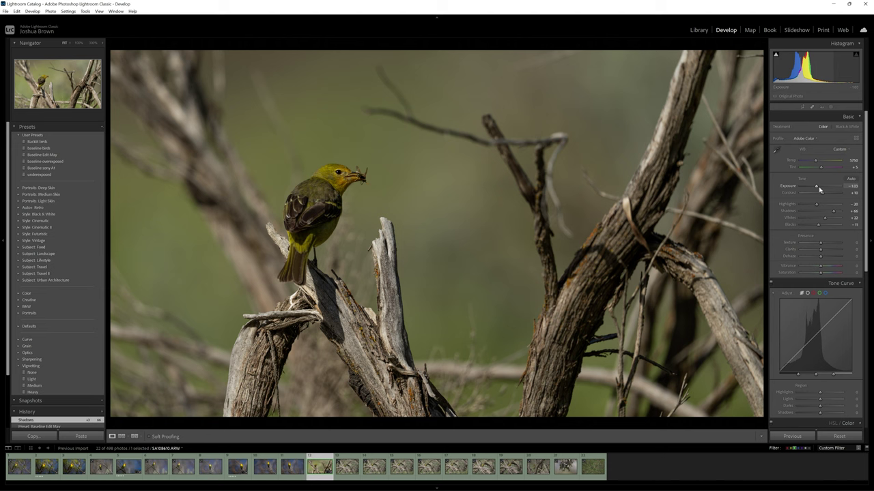
Step: Add a large radial gradient mask spreading from the photo's upper left corner across the bird and raise the mask's Exposure
left_click(831, 107)
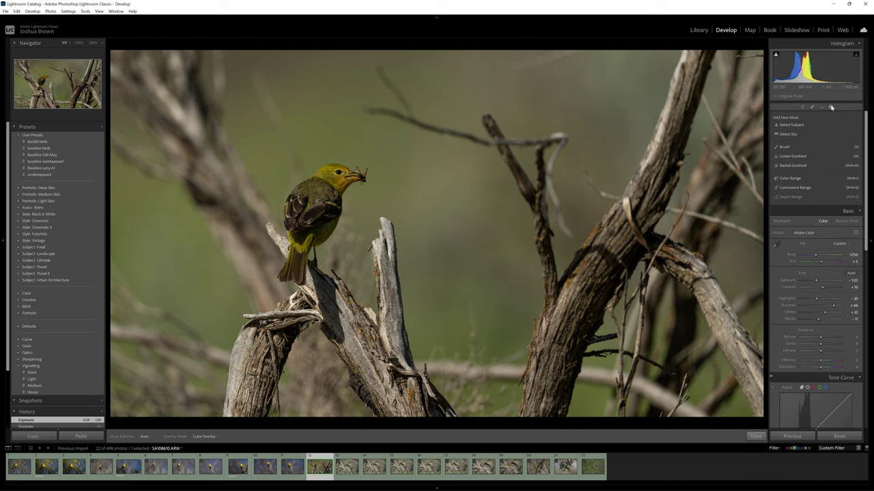
left_click(793, 166)
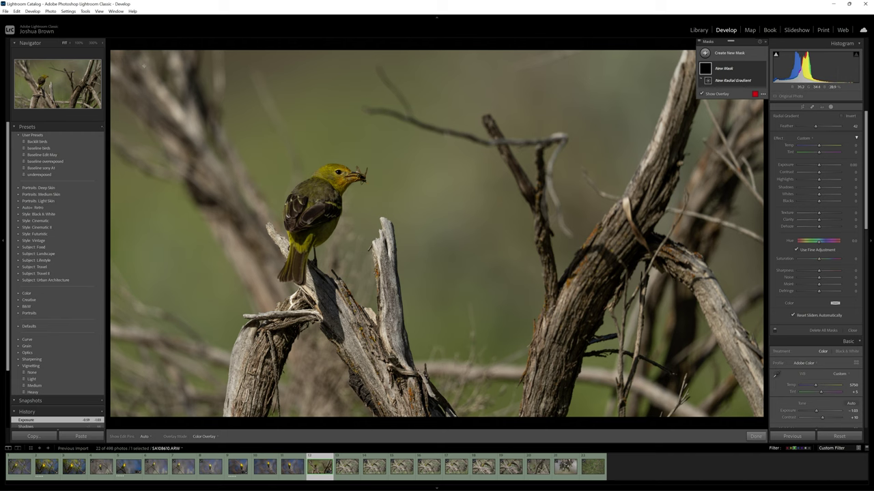
left_click_drag(143, 66, 674, 360)
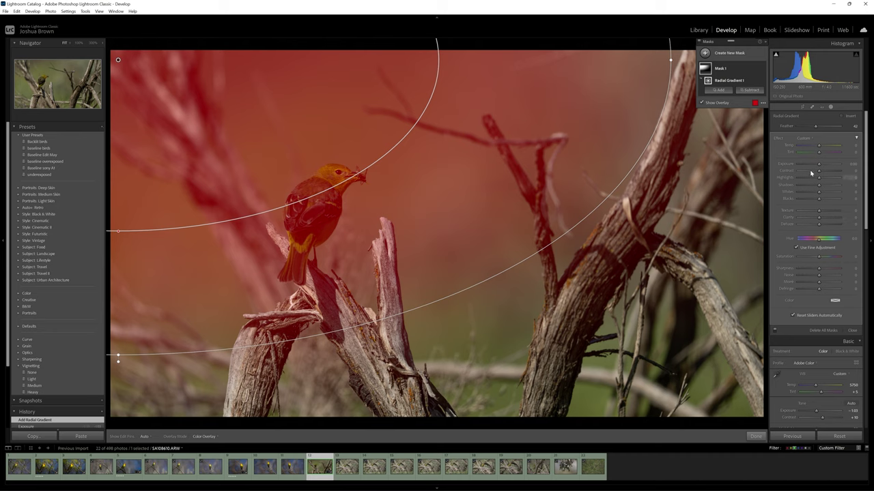
key("o")
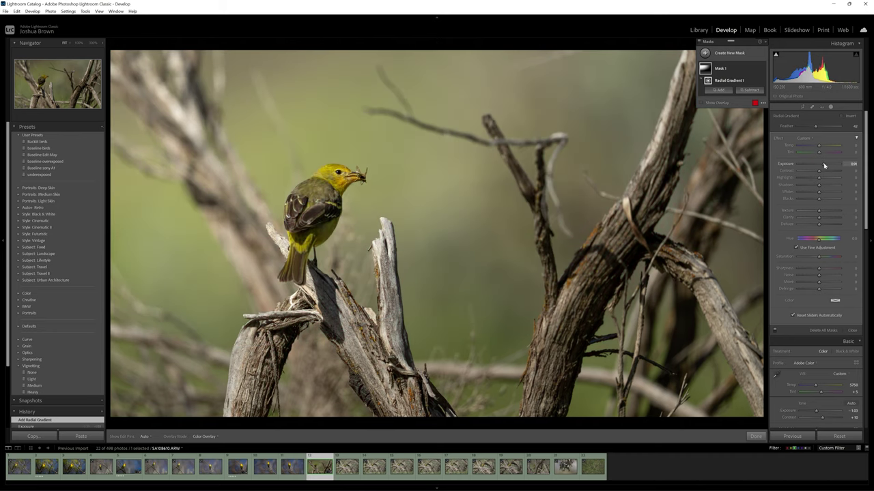
left_click_drag(824, 166, 823, 165)
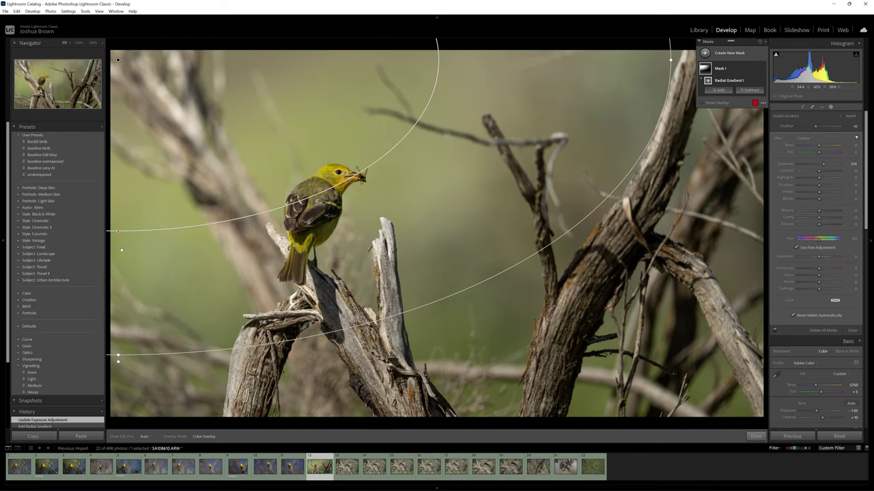
Step: Reduce the radial gradient's Feather to 37, extend the gradient farther down the photo, and finish masking
left_click_drag(118, 232, 149, 265)
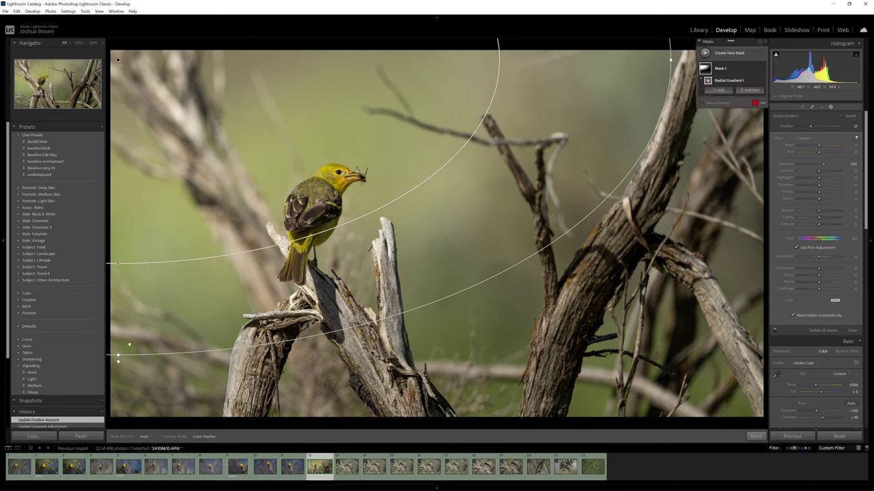
left_click_drag(118, 356, 123, 388)
left_click(755, 436)
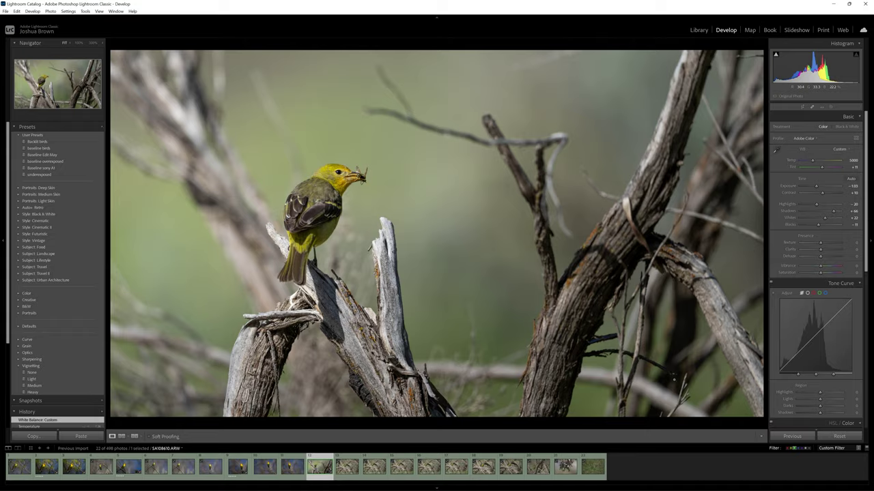
Step: Compare the before and after versions of photo SA108610.ARW repeatedly
key("backslash")
key("backslash")
key("backslash")
key("backslash")
key("backslash")
key("backslash")
Step: Go to photo SA108770.ARW, apply the "Baseline Edit May" preset, and set its Exposure to −0.43
key("Right")
key("Right")
key("Right")
key("Right")
key("Right")
key("Right")
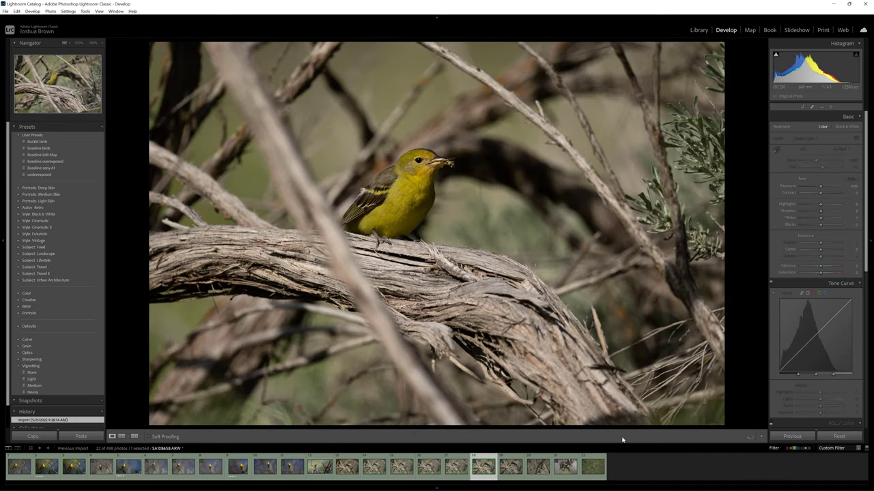
key("Right")
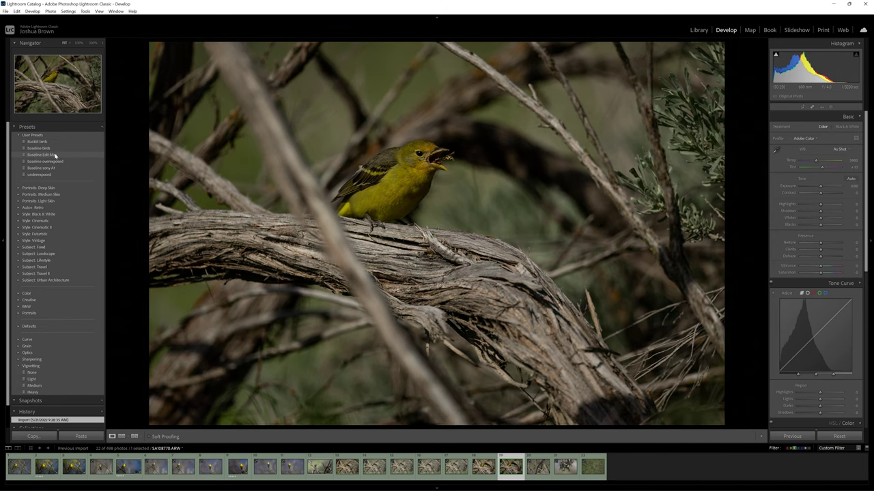
left_click(55, 156)
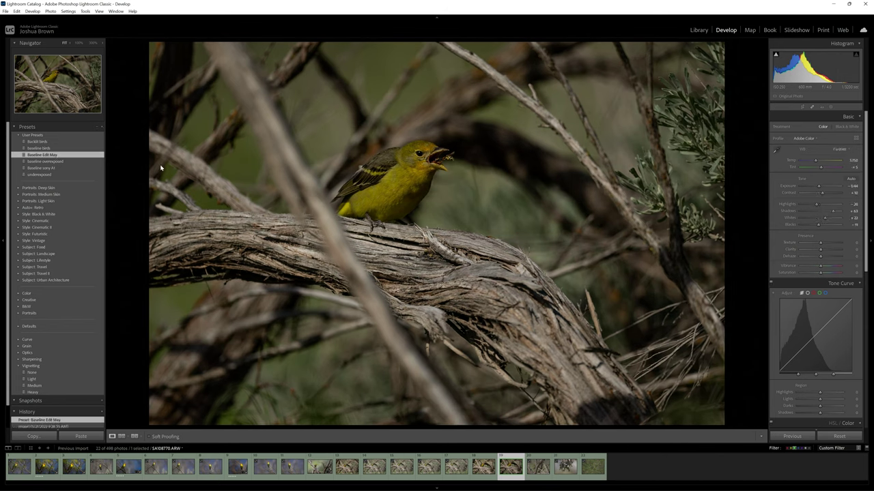
left_click_drag(820, 186, 819, 192)
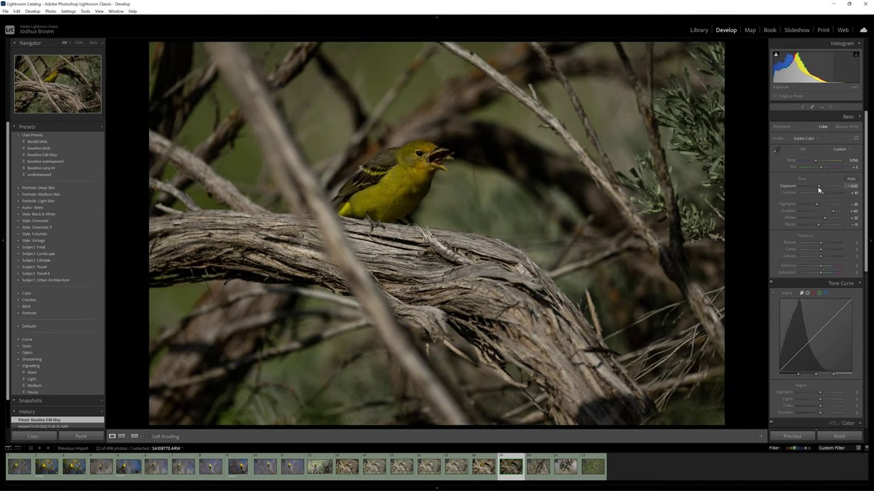
Step: Add a radial gradient mask from the photo's top edge over the bird with Exposure 0.99, and adjust its position and size
left_click(830, 108)
left_click(791, 165)
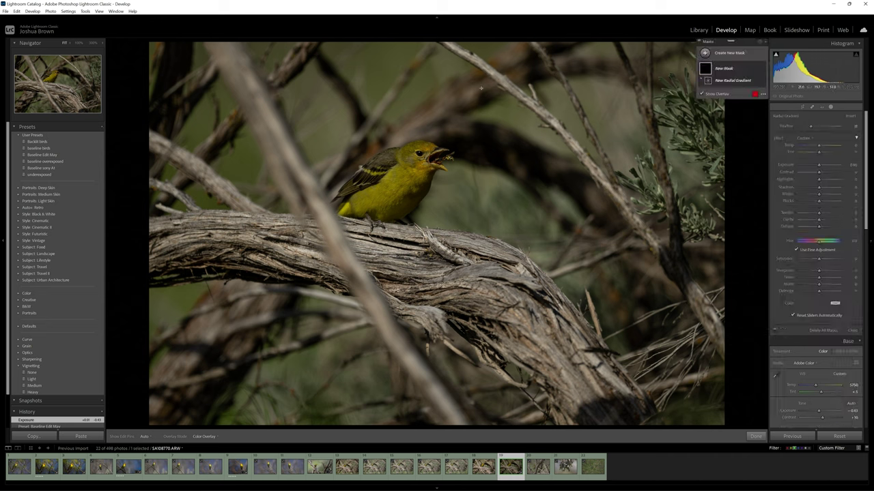
left_click_drag(526, 66, 250, 318)
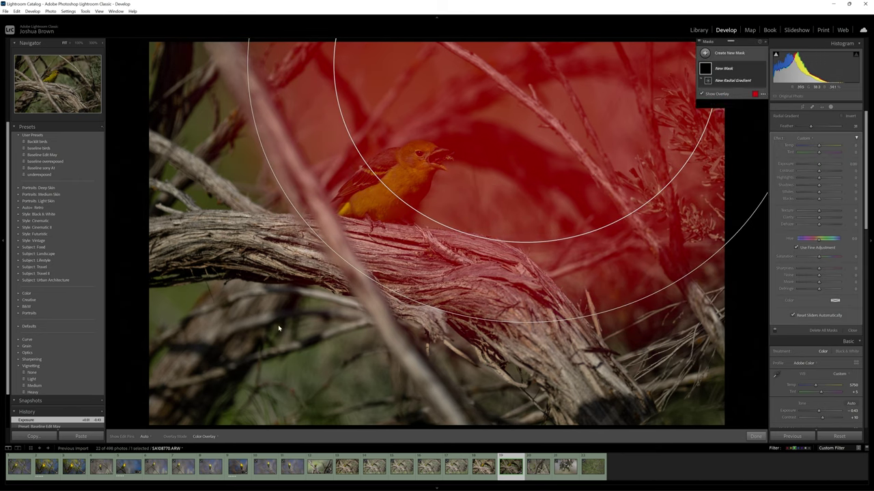
left_click_drag(818, 164, 823, 164)
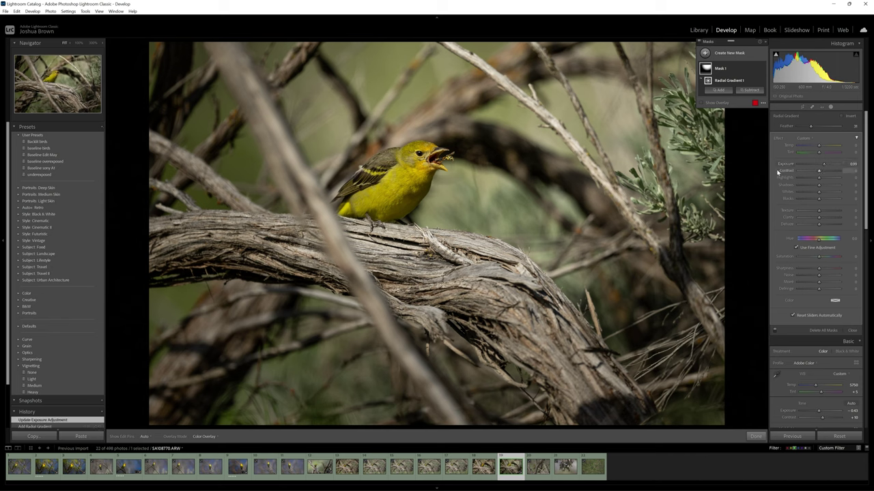
left_click_drag(524, 64, 535, 68)
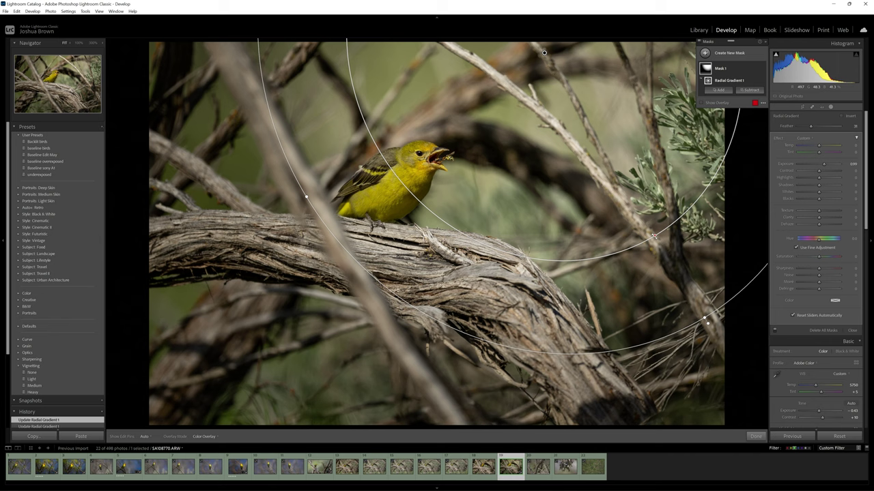
mouse_move(654, 236)
left_mouse_down()
mouse_move(683, 256)
mouse_move(659, 234)
left_mouse_up()
Step: Crop photo SA108770.ARW to a tighter 16 x 9 frame around the bird and rate it five stars
left_click_drag(612, 177, 575, 182)
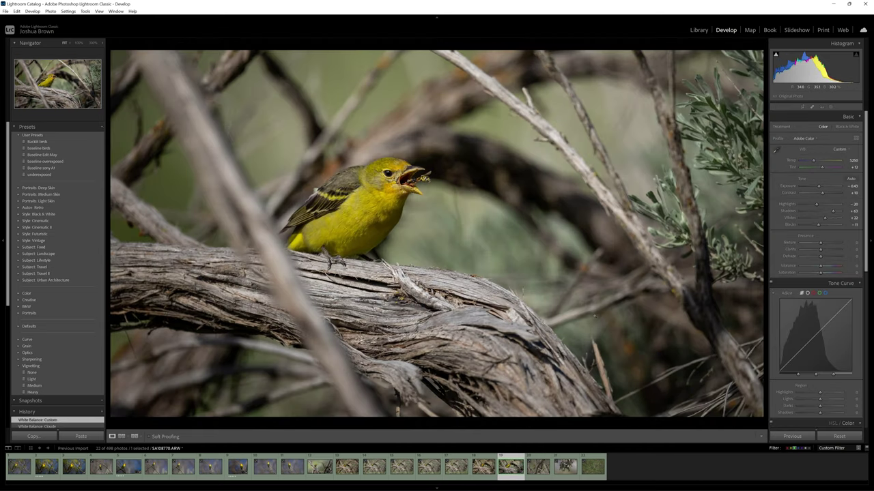
key("5")
Step: Go to photo SA108892.ARW, apply the "Baseline Edit May" preset, and lower its Exposure to −1.11
key("Right")
key("Right")
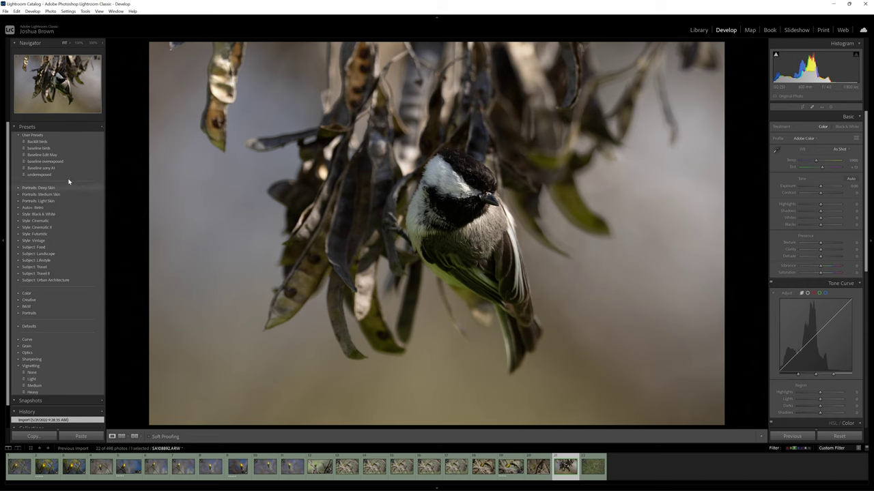
left_click(47, 155)
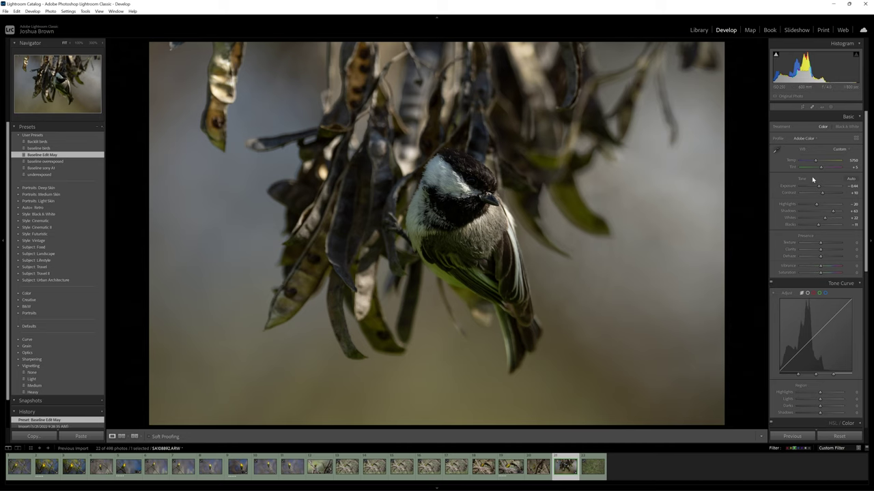
left_click_drag(819, 187, 817, 188)
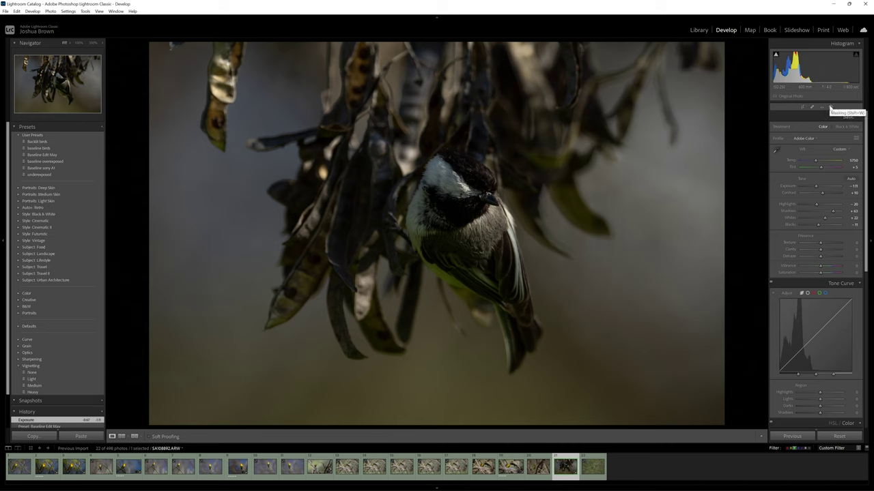
Step: Add a radial gradient mask from the photo's upper right over the bird, raise its Exposure, set its Shadows to 82, and reposition it
left_click(830, 107)
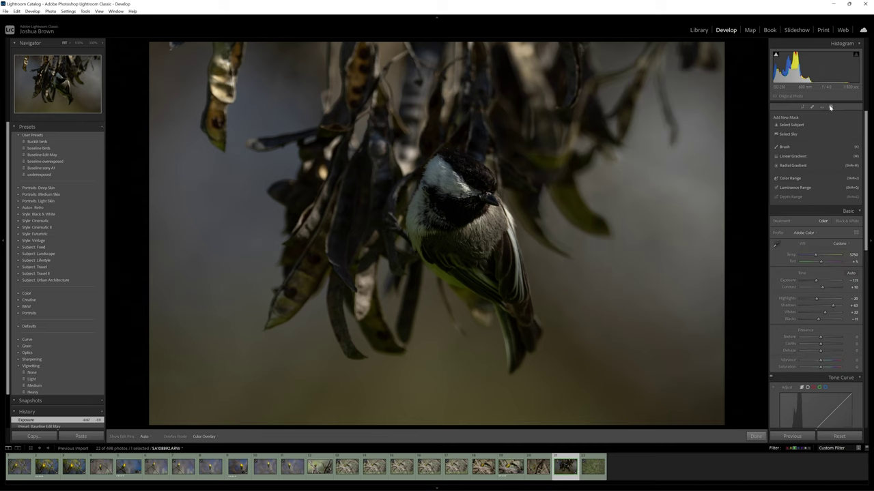
left_click(793, 166)
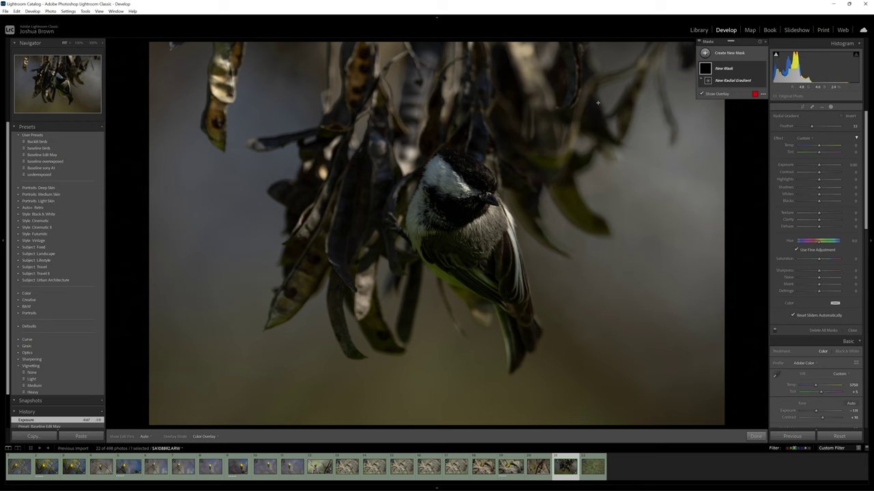
left_click_drag(684, 63, 170, 303)
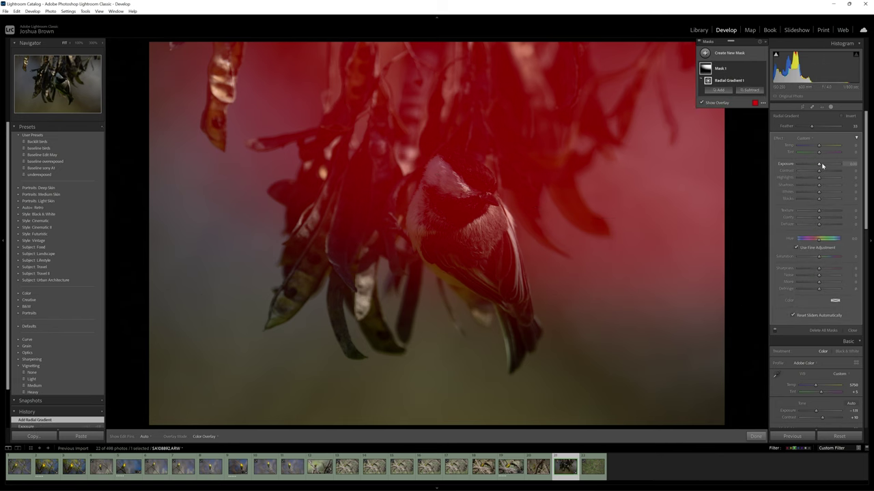
left_click_drag(821, 165, 836, 185)
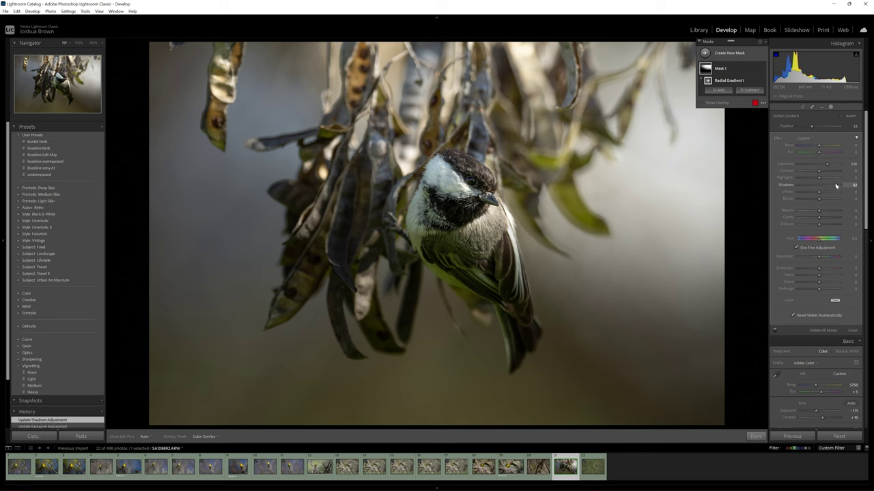
left_click_drag(604, 185, 643, 226)
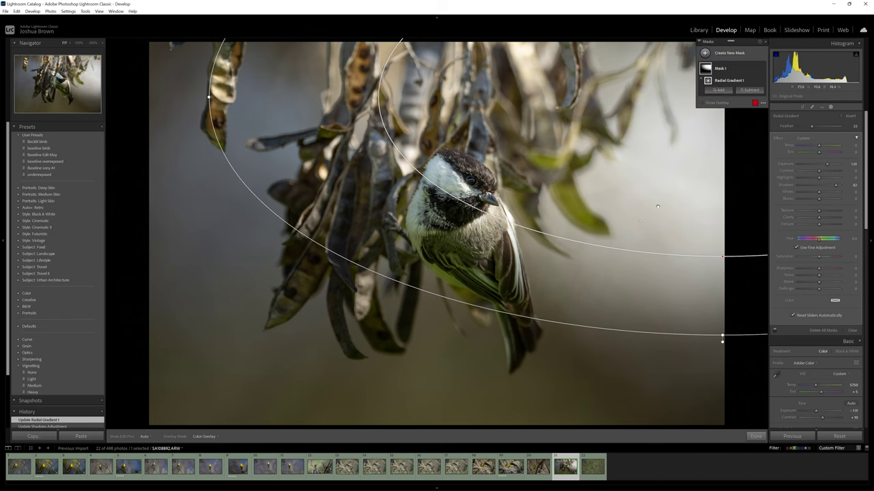
left_click(756, 436)
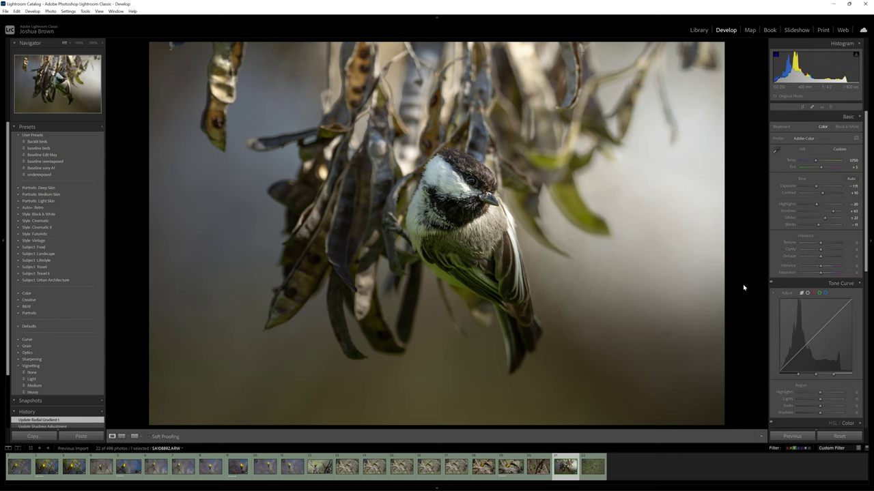
Step: Set the photo's Exposure to −0.90 and Highlights to −19, and compare the before and after versions
left_click_drag(812, 191, 815, 192)
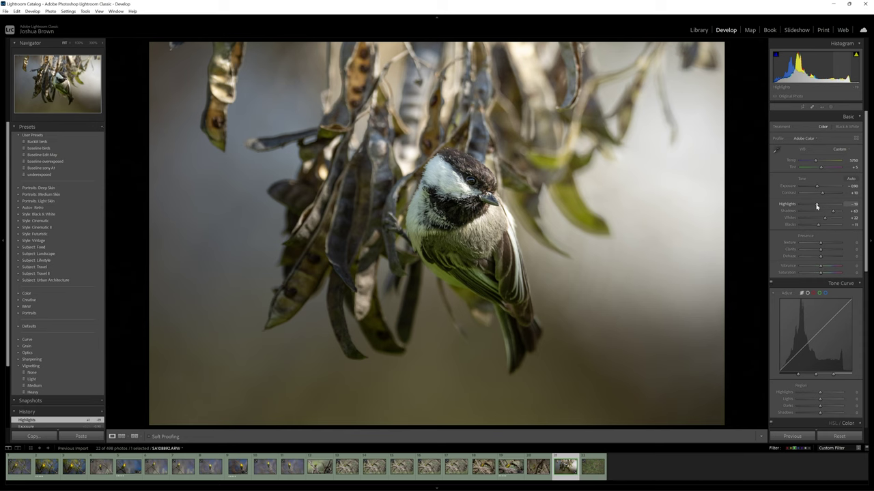
key("backslash")
key("backslash")
key("backslash")
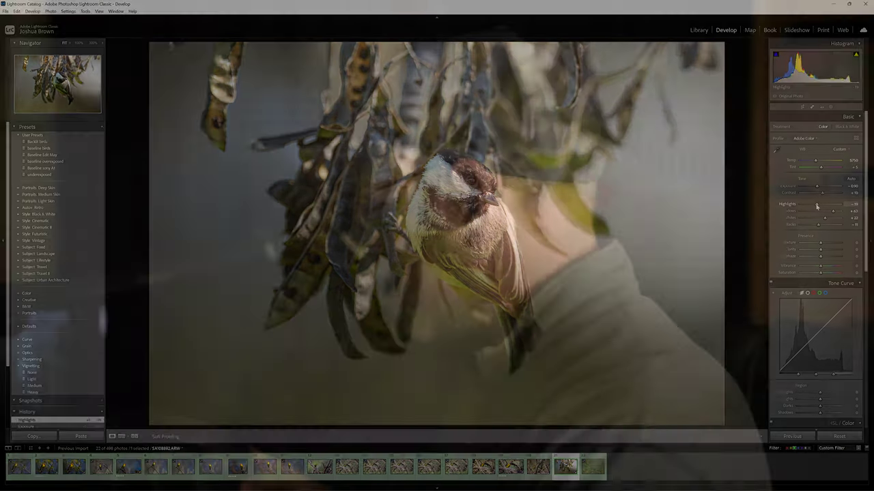